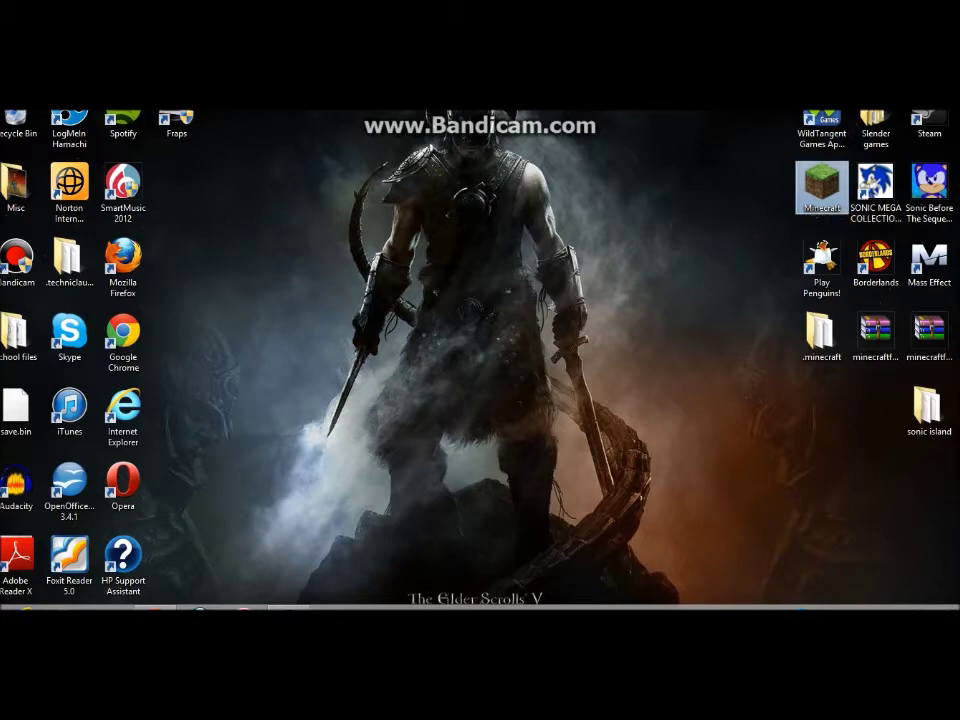
# Start the Minecraft launcher, force a game update in the launcher options, and log in with the saved account.
pyautogui.doubleClick(821, 187)
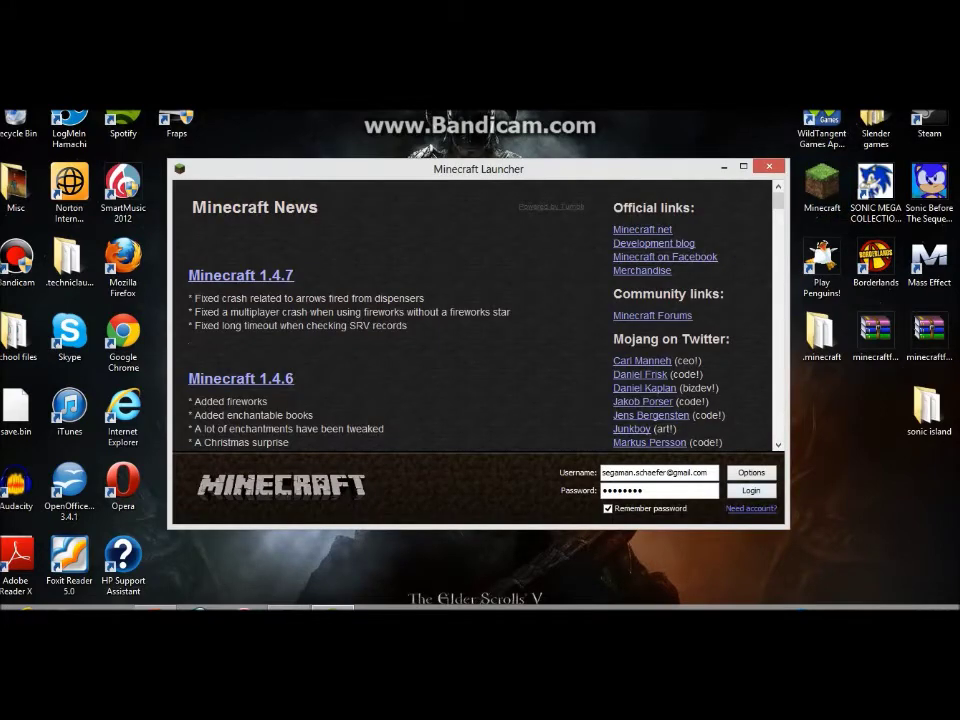
pyautogui.click(751, 491)
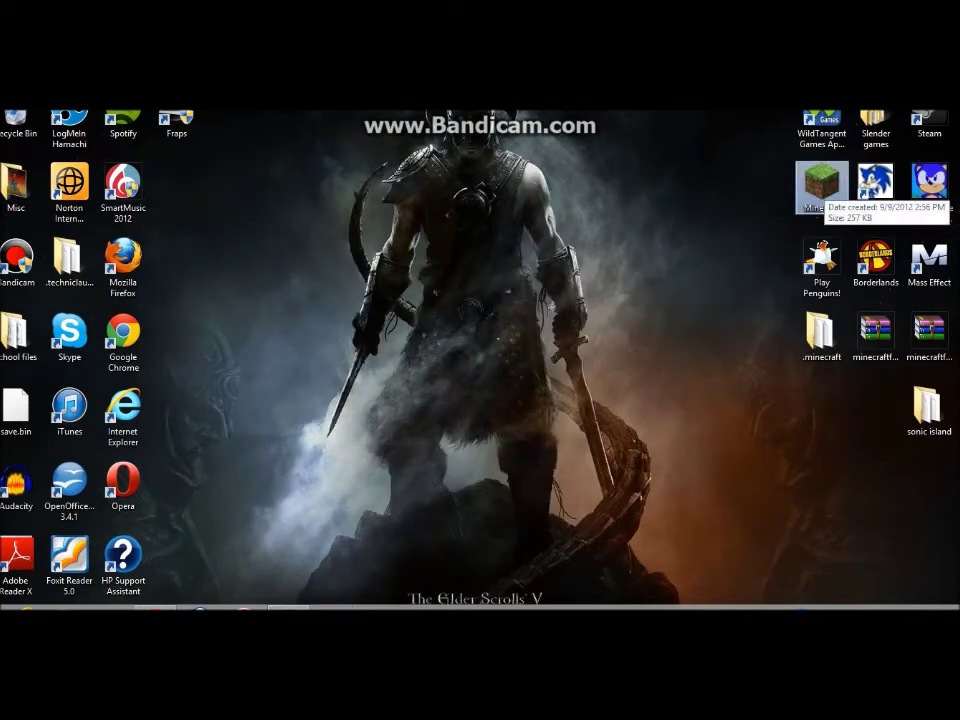
pyautogui.doubleClick(821, 185)
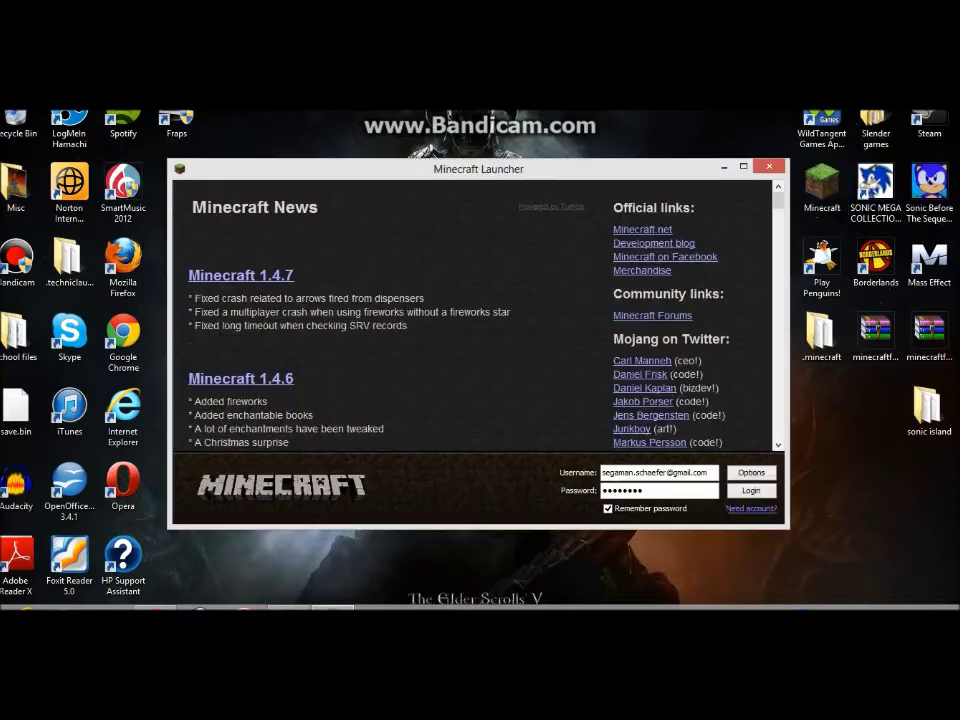
pyautogui.click(751, 473)
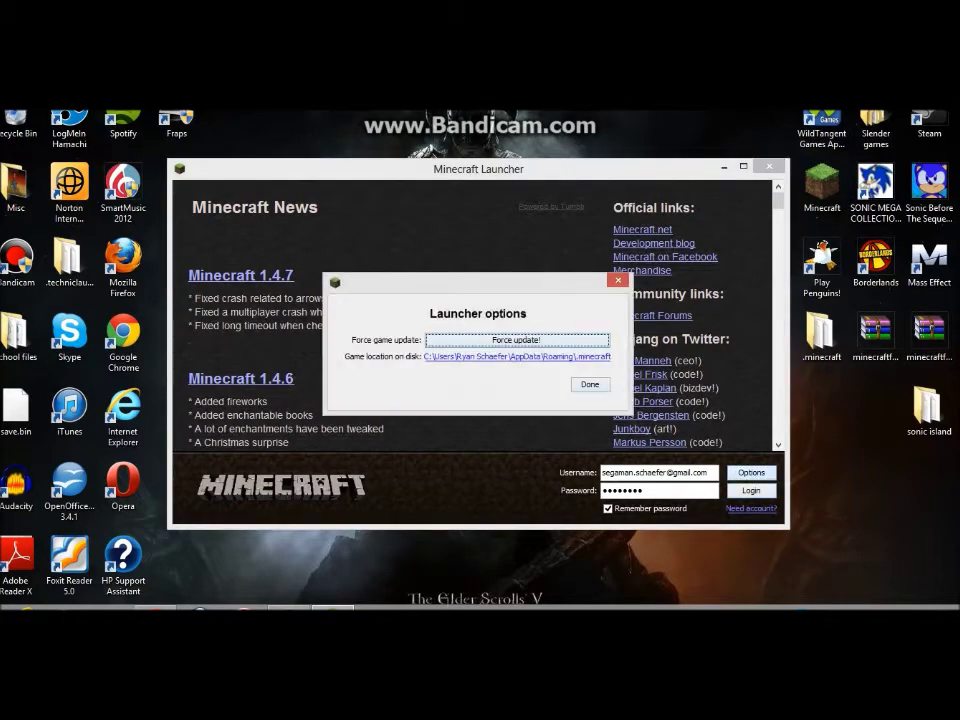
pyautogui.click(517, 340)
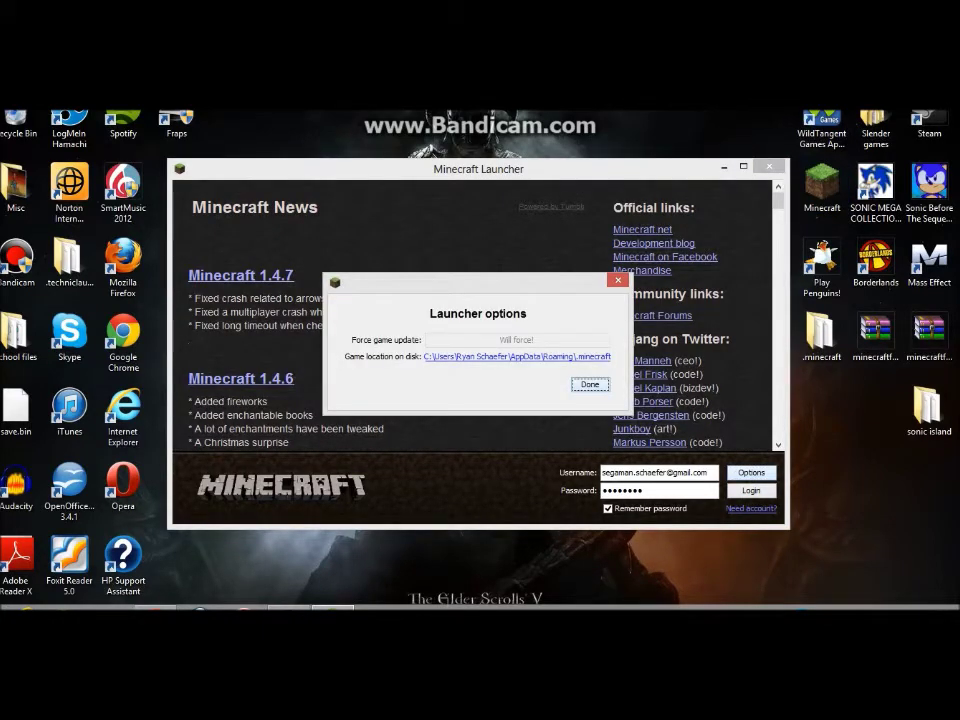
pyautogui.click(590, 384)
pyautogui.press('Return')
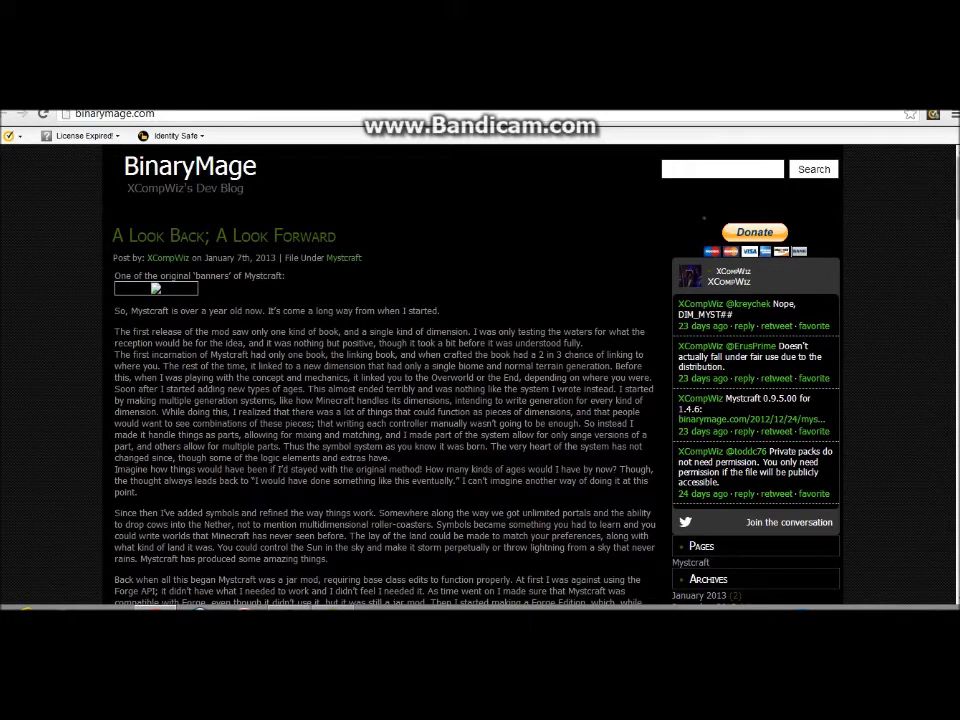
# On binarymage.com in the browser, download [1.4.6] Mystcraft Universal 0.9.5.00 from the Mystcraft 0.9.5.00 for 1.4.6 post.
pyautogui.scroll(-5, 385, 400)
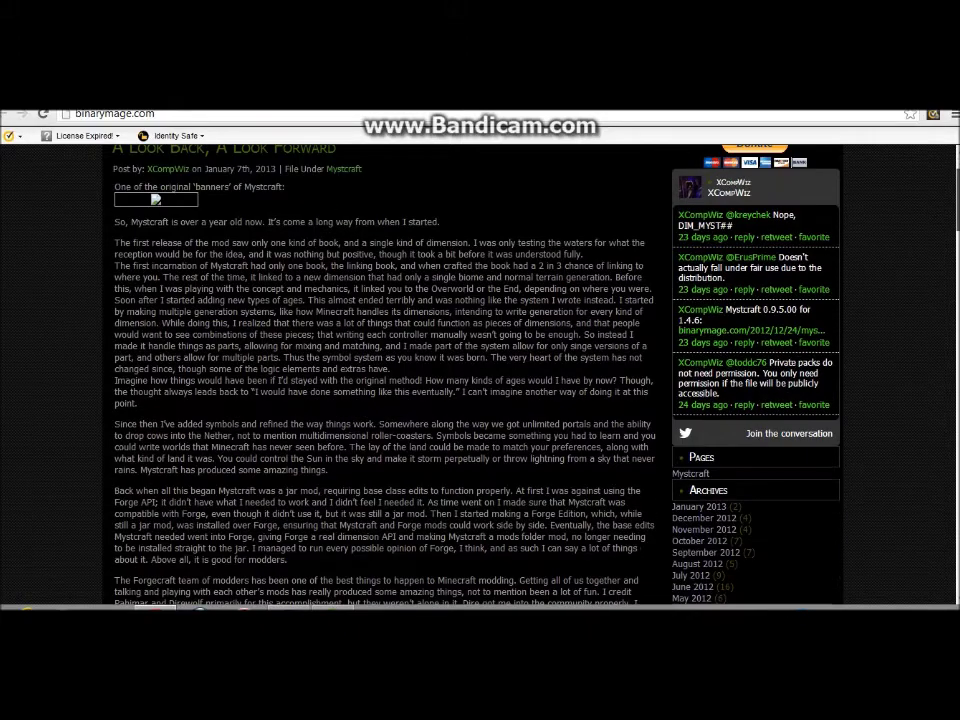
pyautogui.scroll(-2, 385, 380)
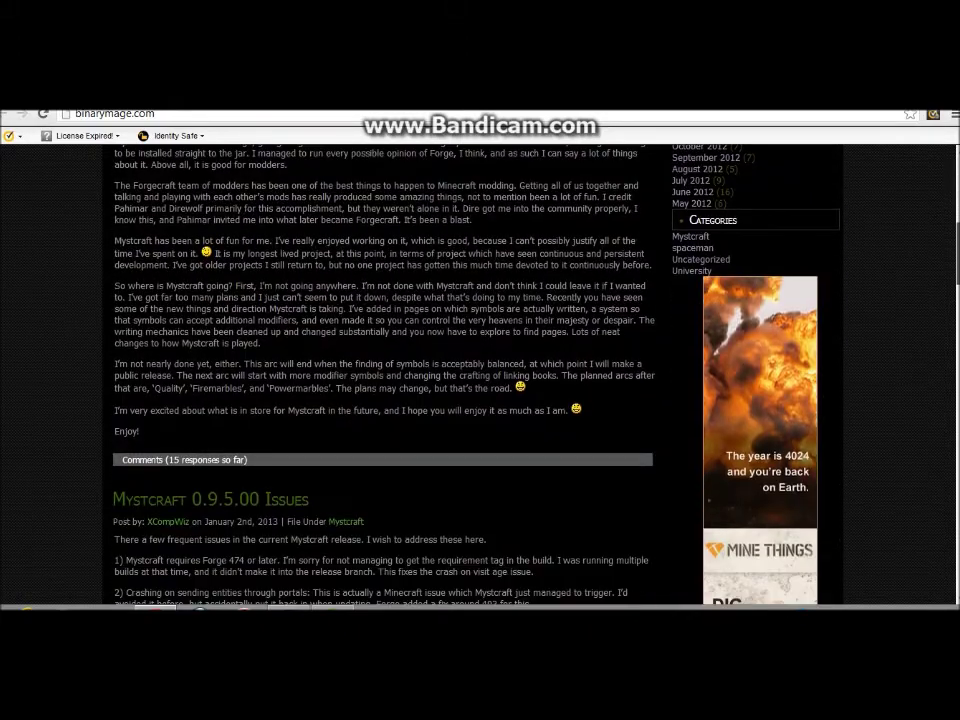
pyautogui.scroll(-2, 385, 380)
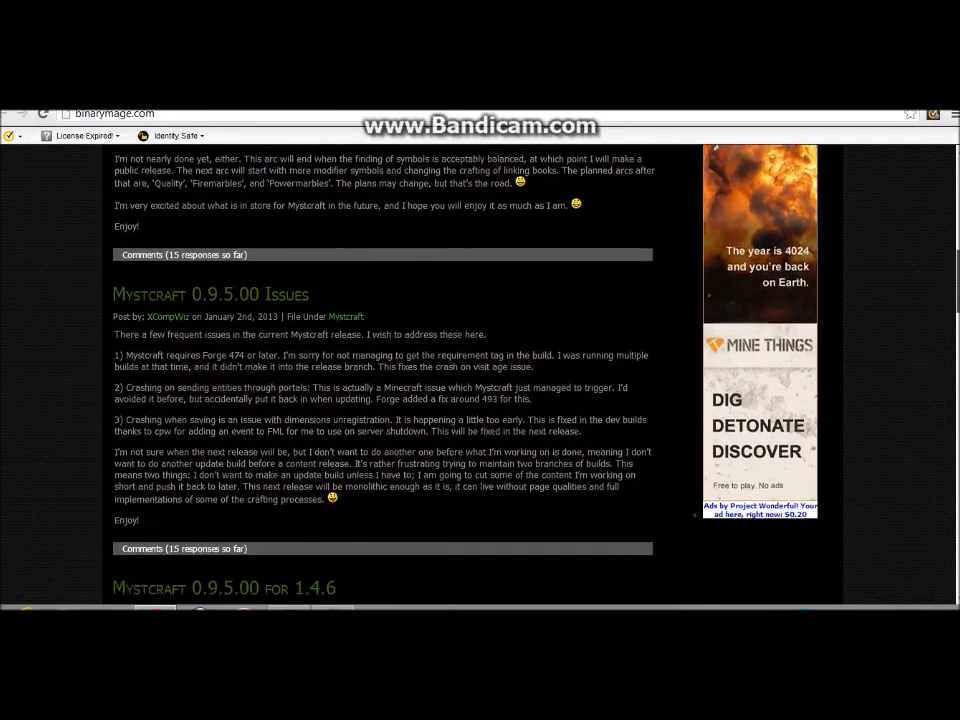
pyautogui.scroll(-1, 385, 380)
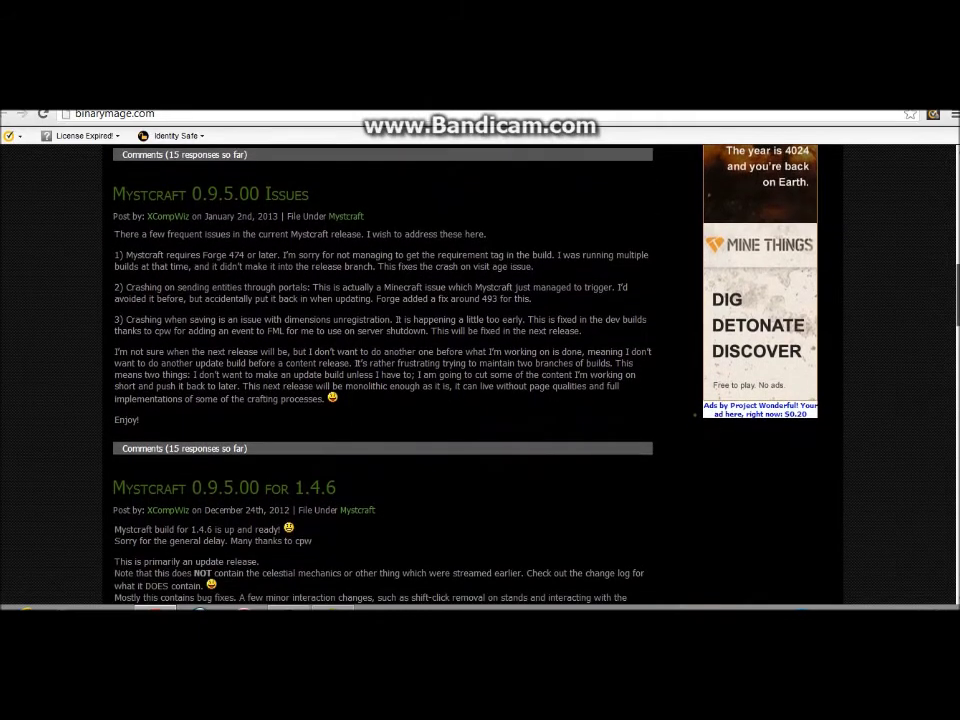
pyautogui.scroll(-2, 385, 380)
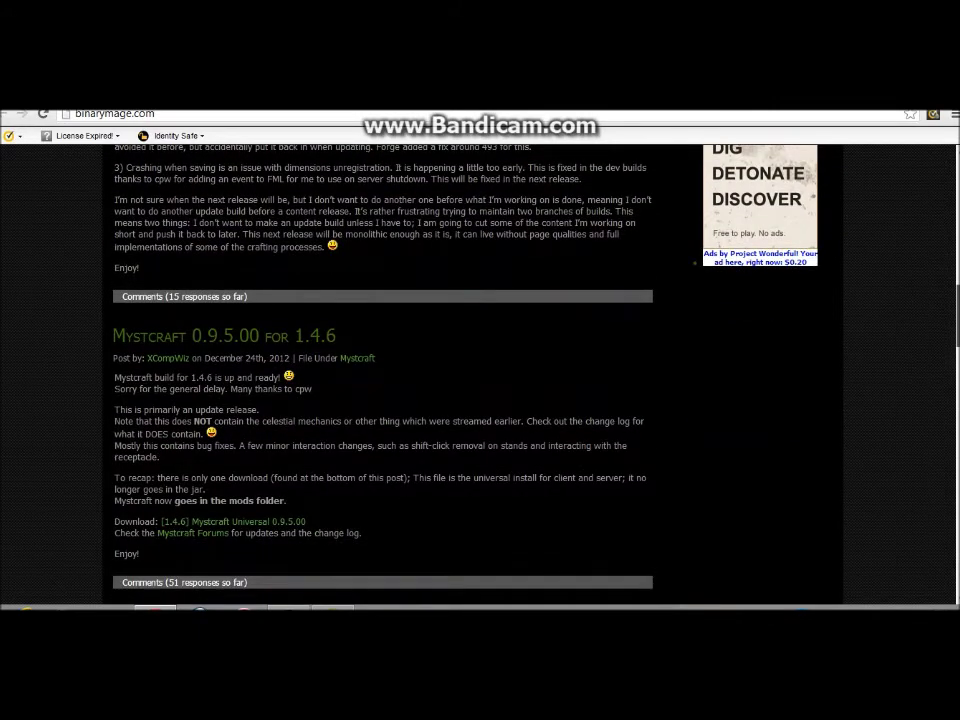
pyautogui.scroll(-1, 385, 380)
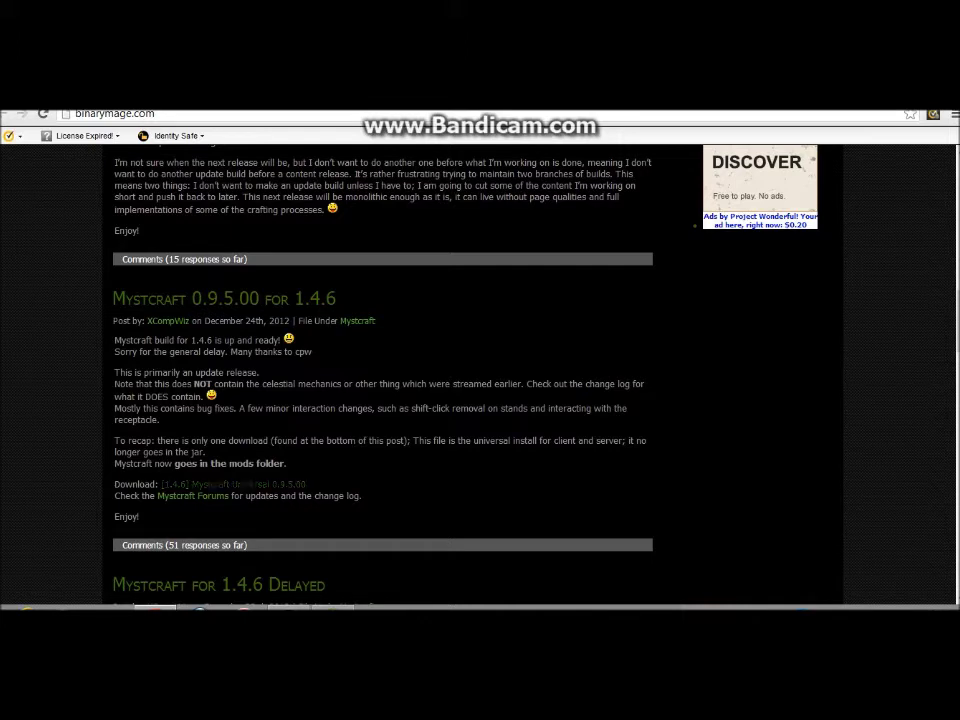
pyautogui.click(230, 484)
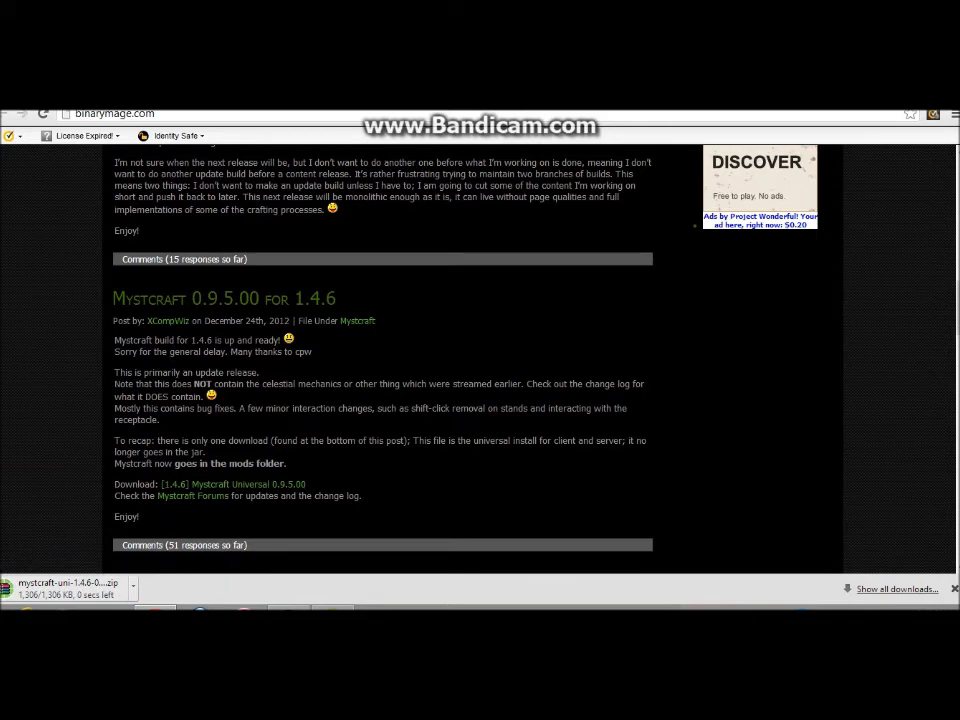
# Download the universal package of Minecraft Forge build 6.6.0.499 for MC 1.4.7 from files.minecraftforge.net, skipping the adf.ly ad.
pyautogui.hotkey('ctrl', 'Tab')
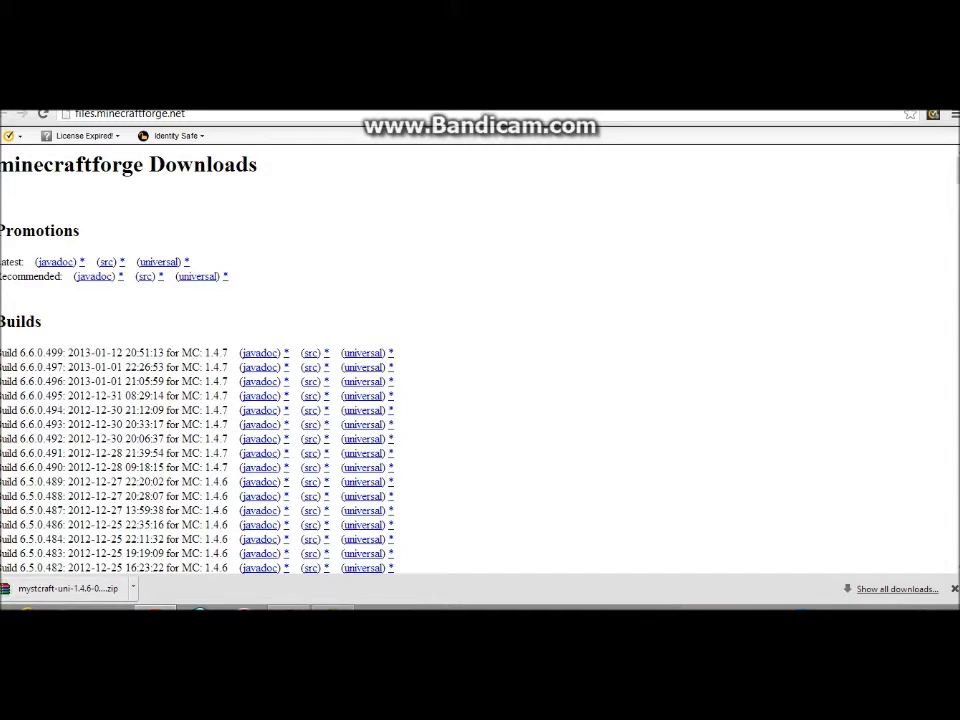
pyautogui.click(363, 352)
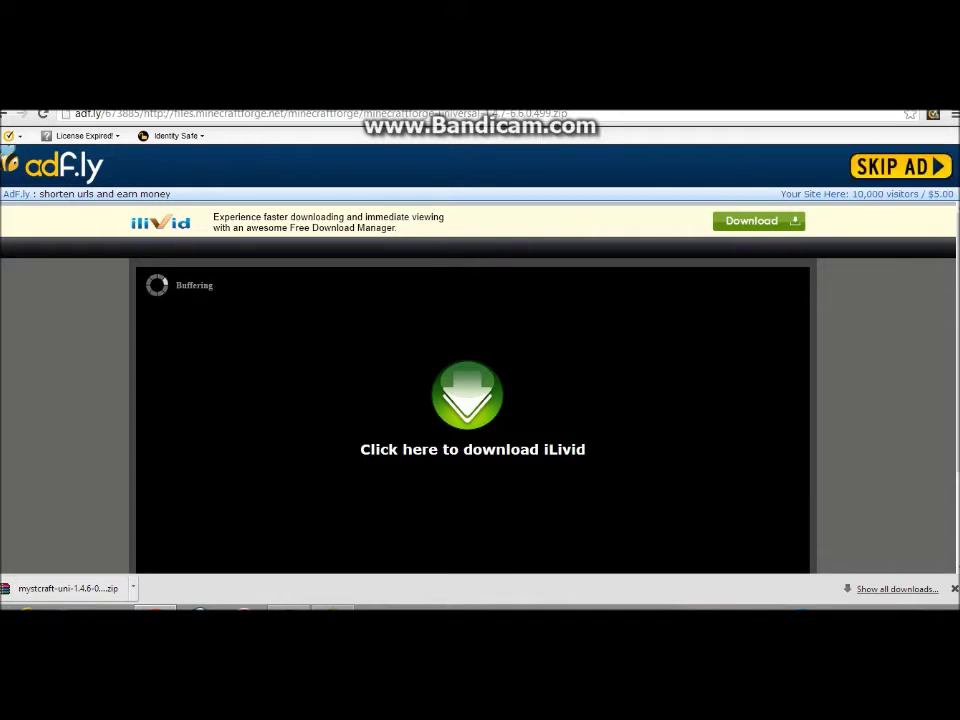
pyautogui.click(901, 167)
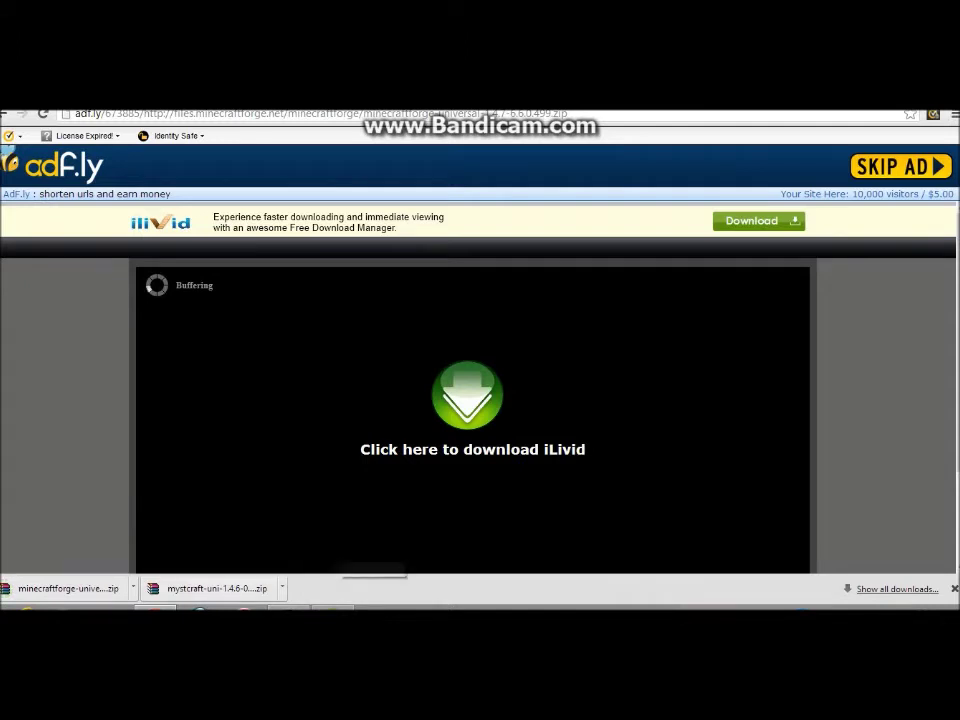
pyautogui.hotkey('ctrl', 'Tab')
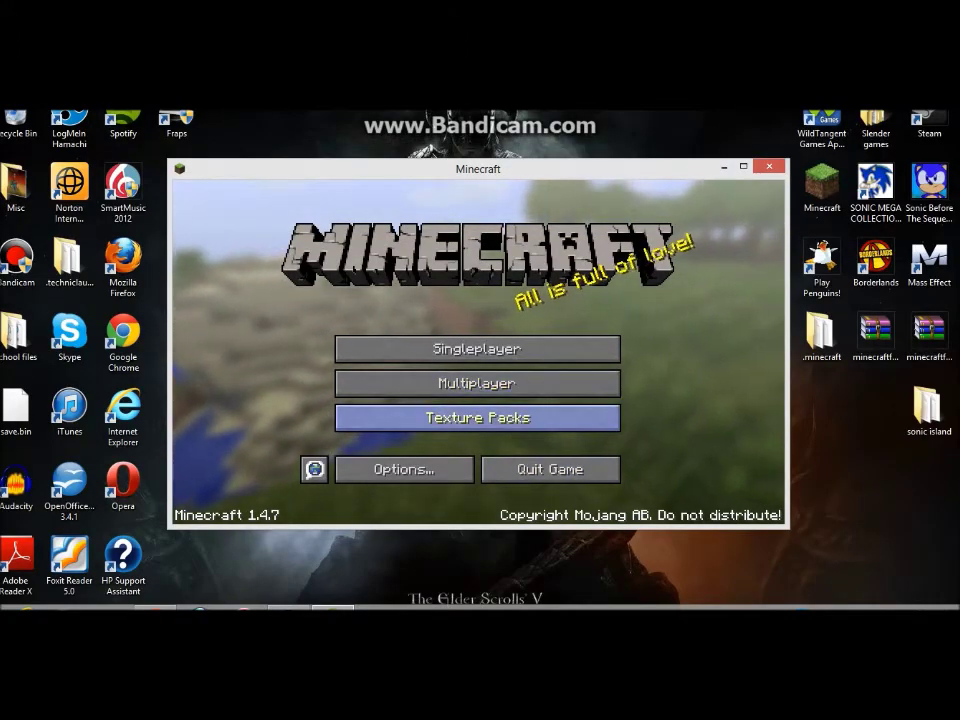
# In Minecraft, open the texture pack folder and go from there through Roaming into the .minecraft folder.
pyautogui.click(477, 417)
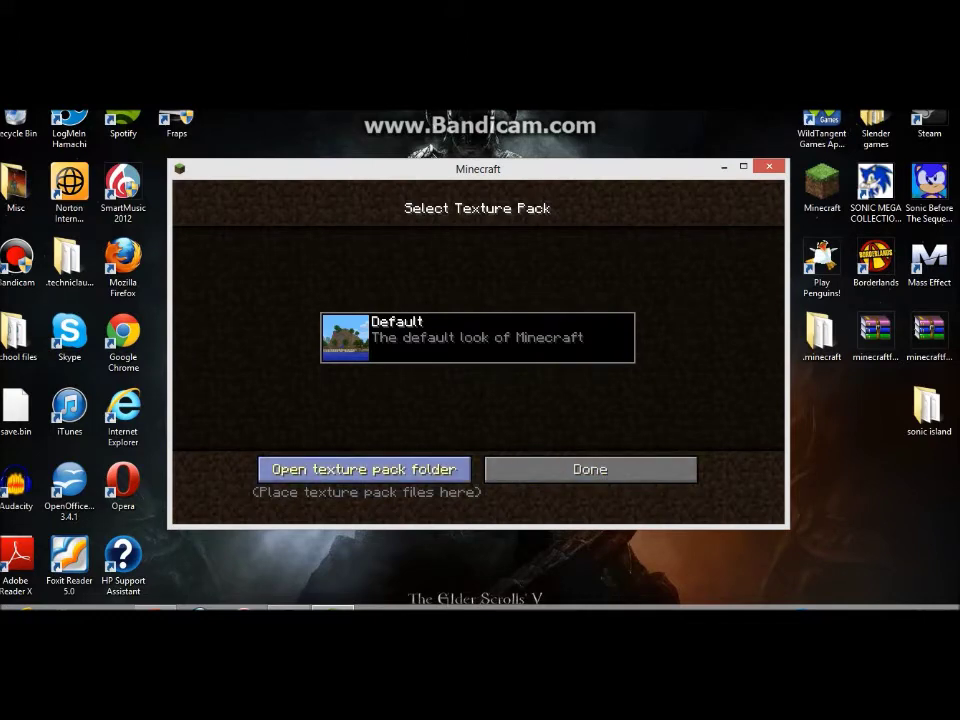
pyautogui.click(263, 477)
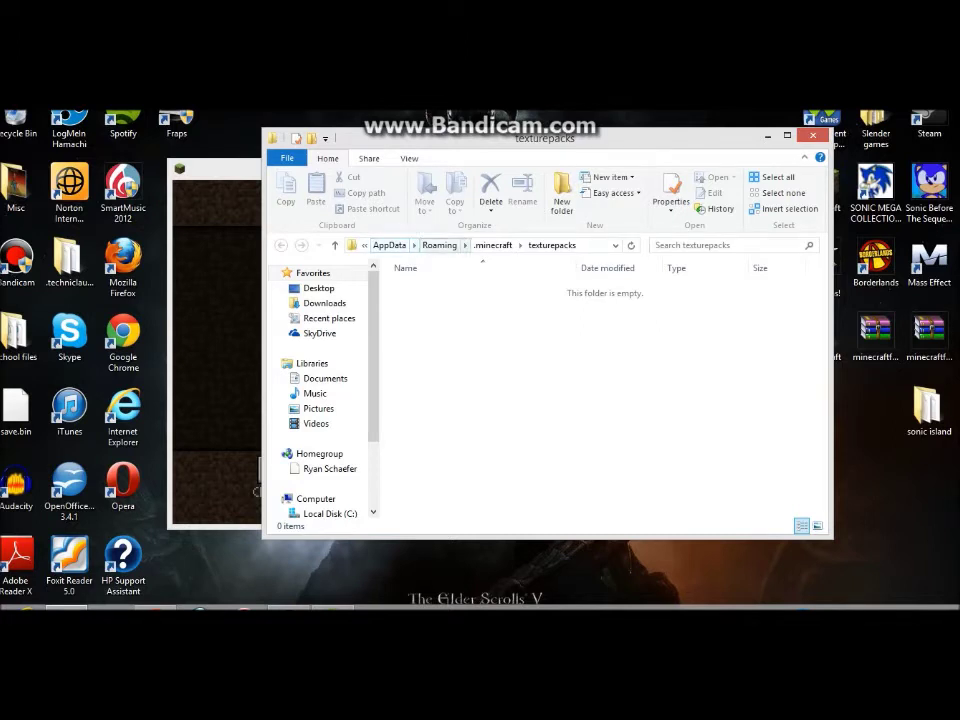
pyautogui.click(389, 245)
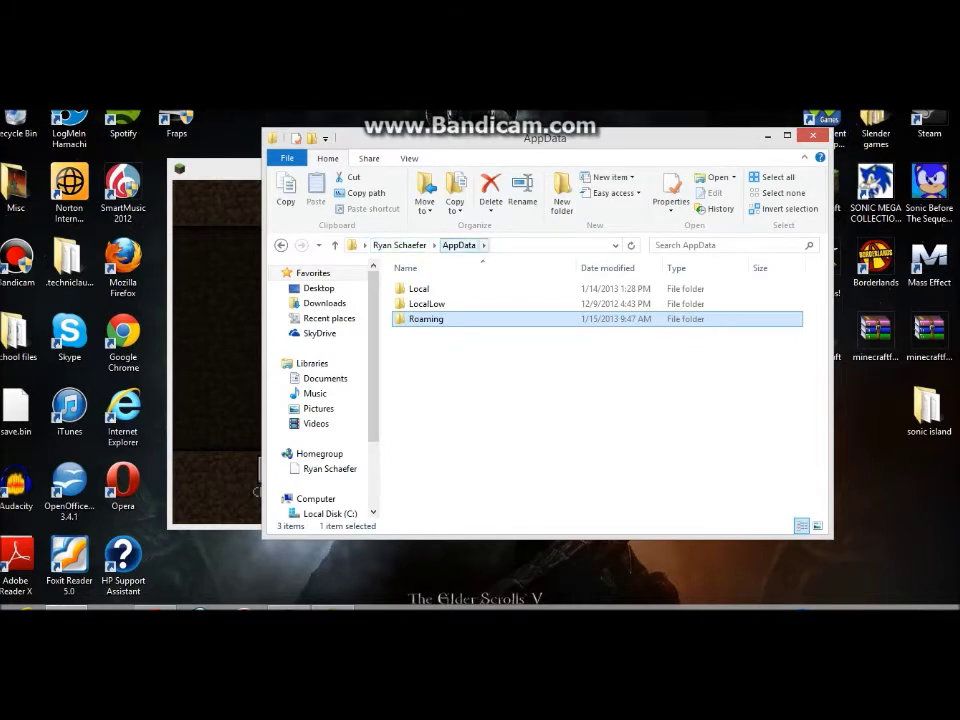
pyautogui.click(459, 245)
pyautogui.click(813, 136)
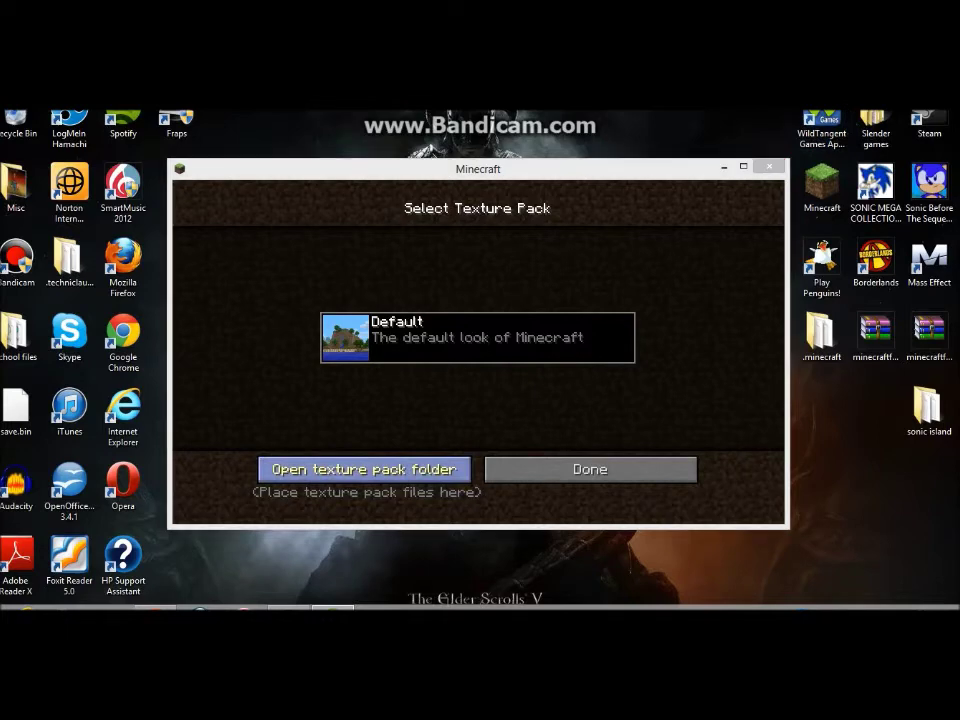
pyautogui.click(364, 469)
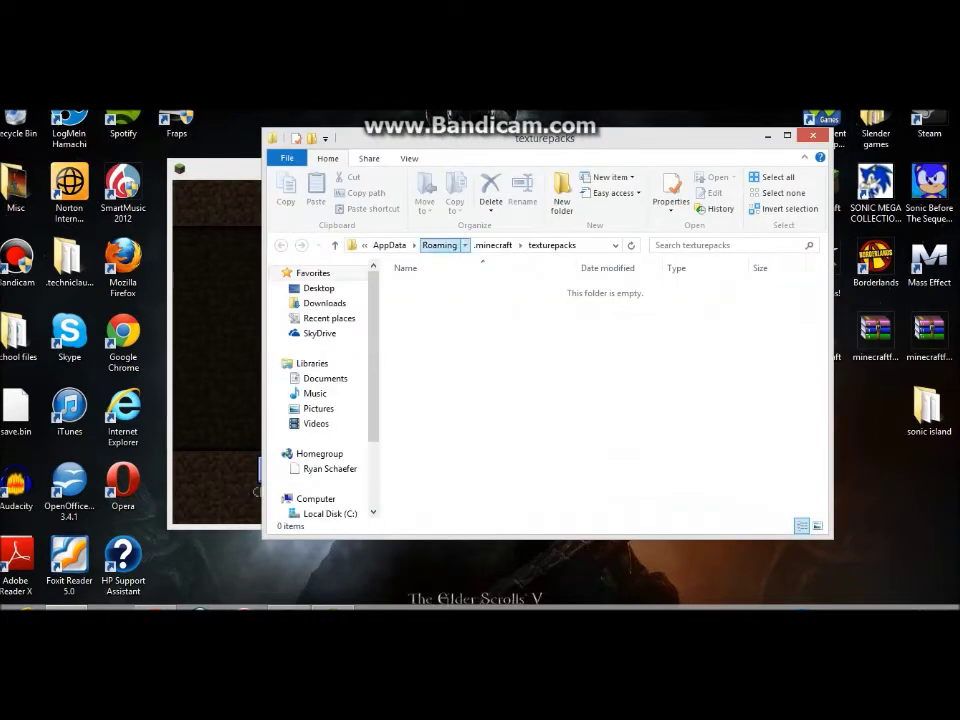
pyautogui.click(439, 245)
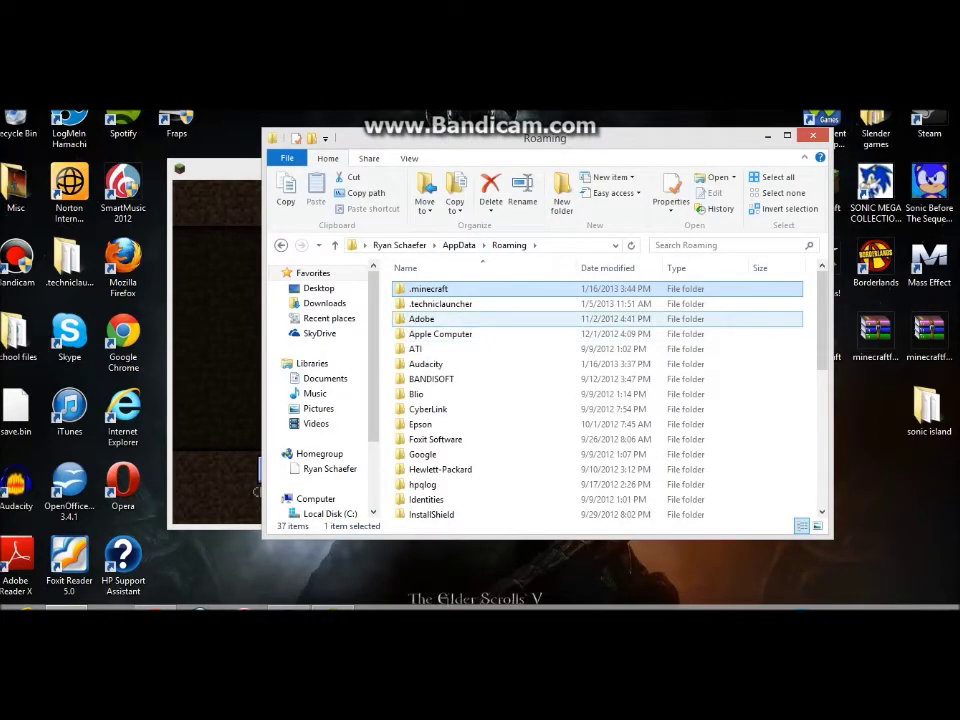
pyautogui.press('Return')
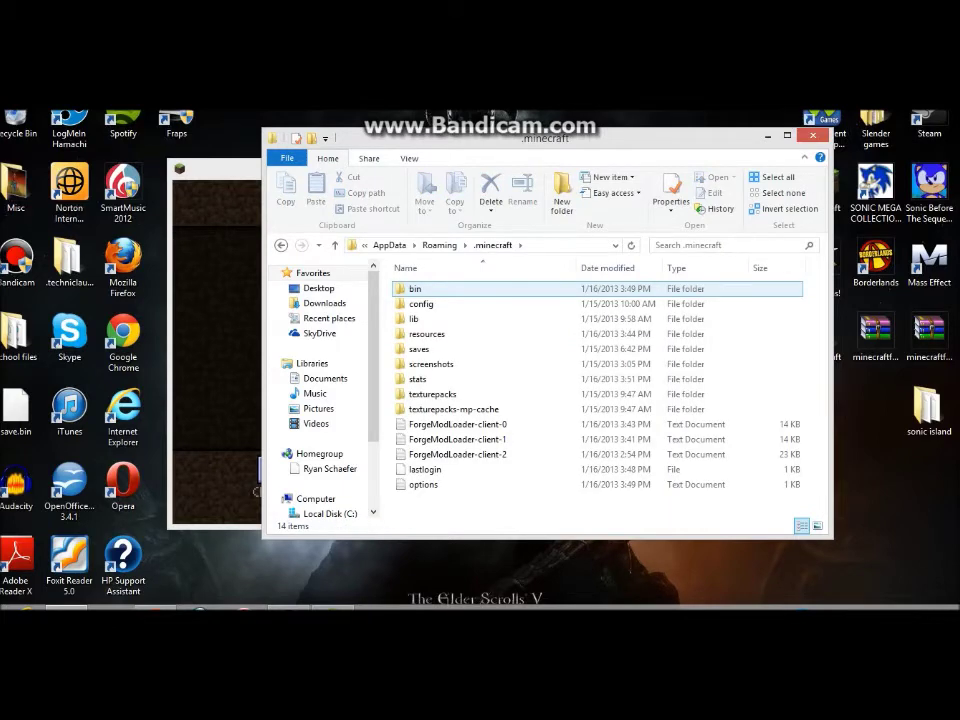
# Move the .minecraft folder window clear of the game and close Minecraft.
pyautogui.moveTo(620, 139); pyautogui.dragTo(435, 224)
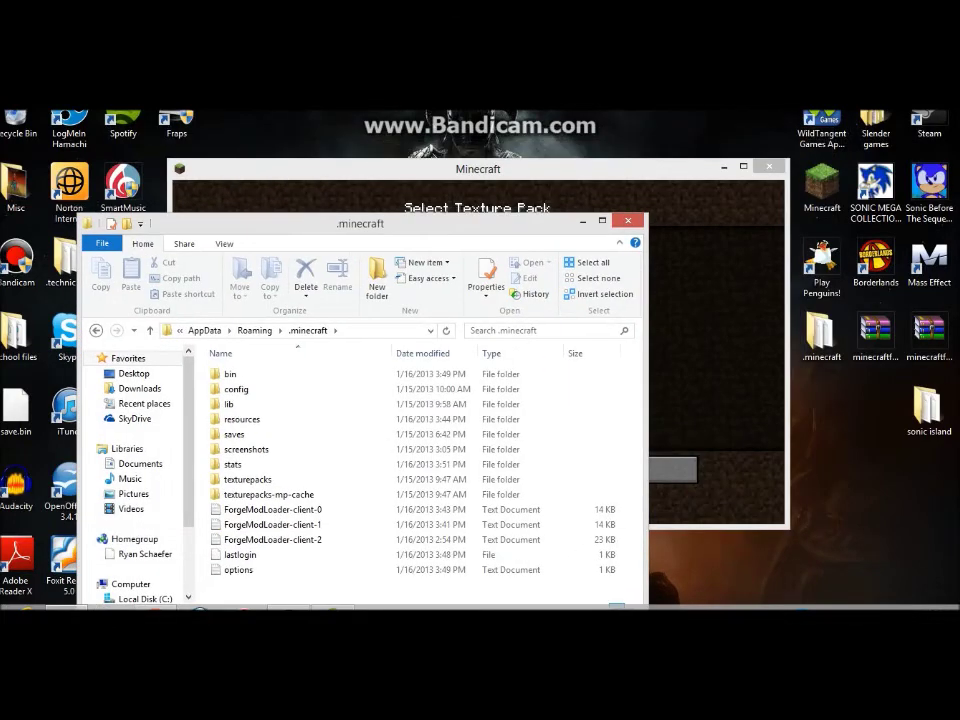
pyautogui.click(690, 170)
pyautogui.click(769, 167)
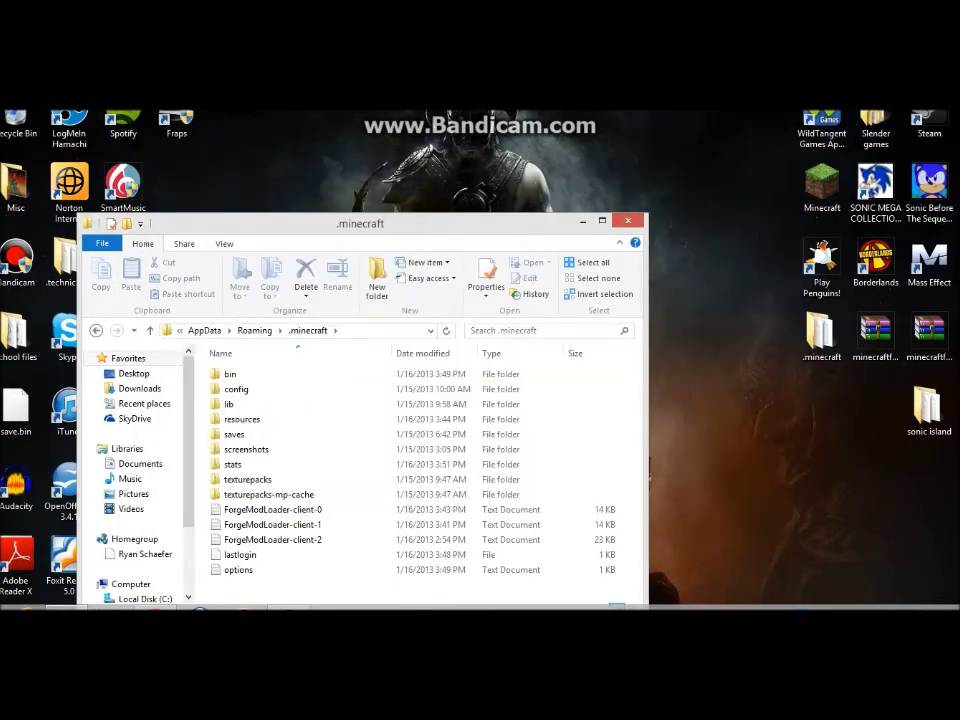
pyautogui.moveTo(420, 224); pyautogui.dragTo(412, 145)
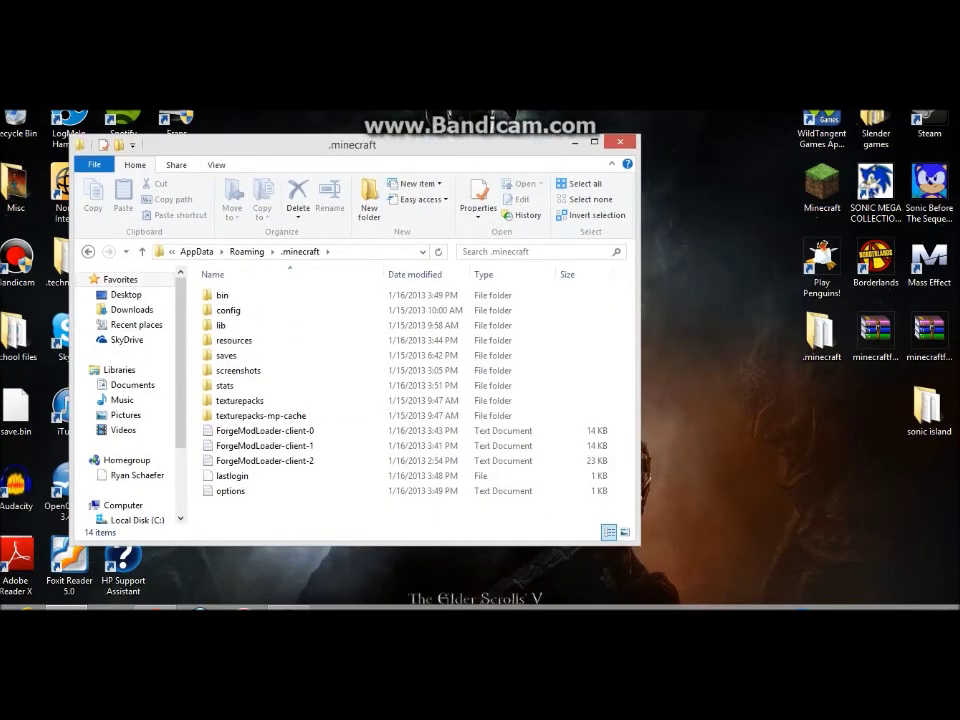
# Switch to the browser, show the downloaded Mystcraft zip in its Downloads folder, and minimize the browser.
pyautogui.click(155, 606)
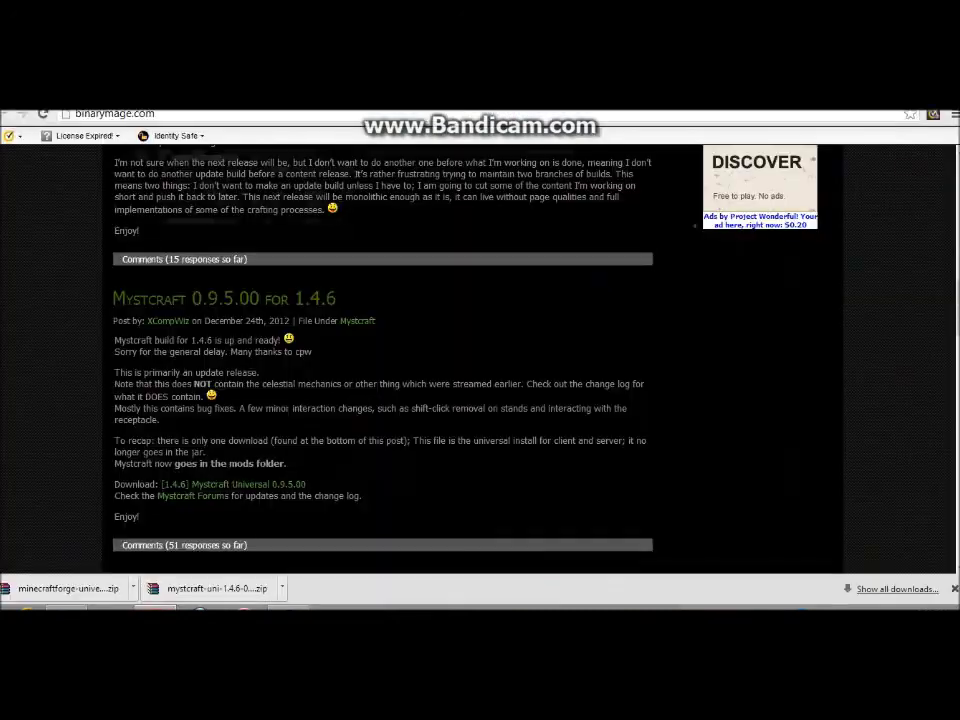
pyautogui.click(282, 588)
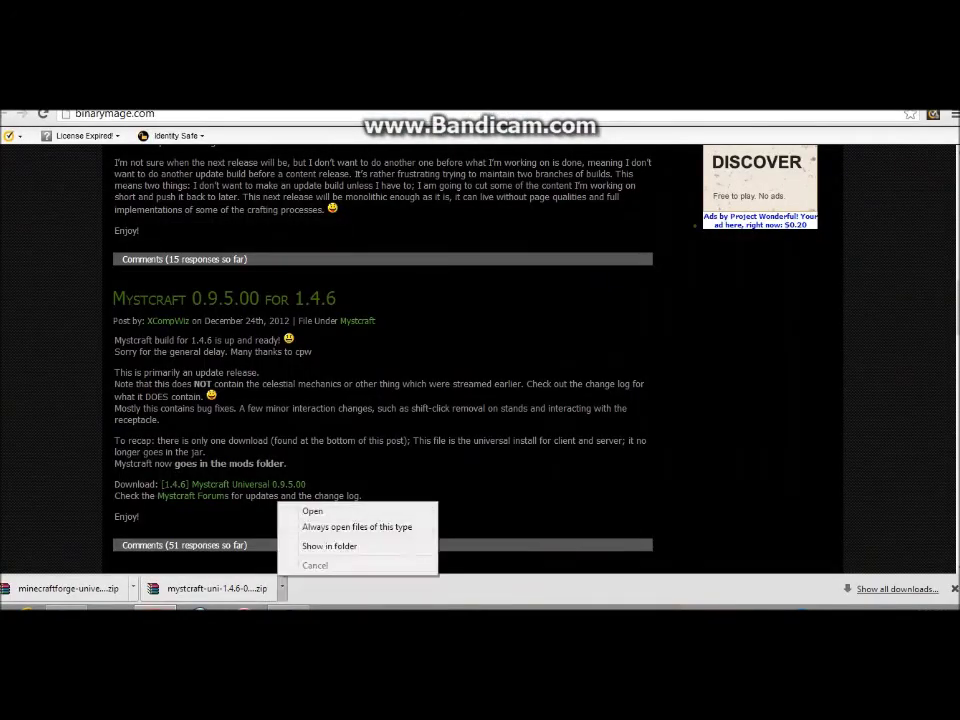
pyautogui.click(329, 546)
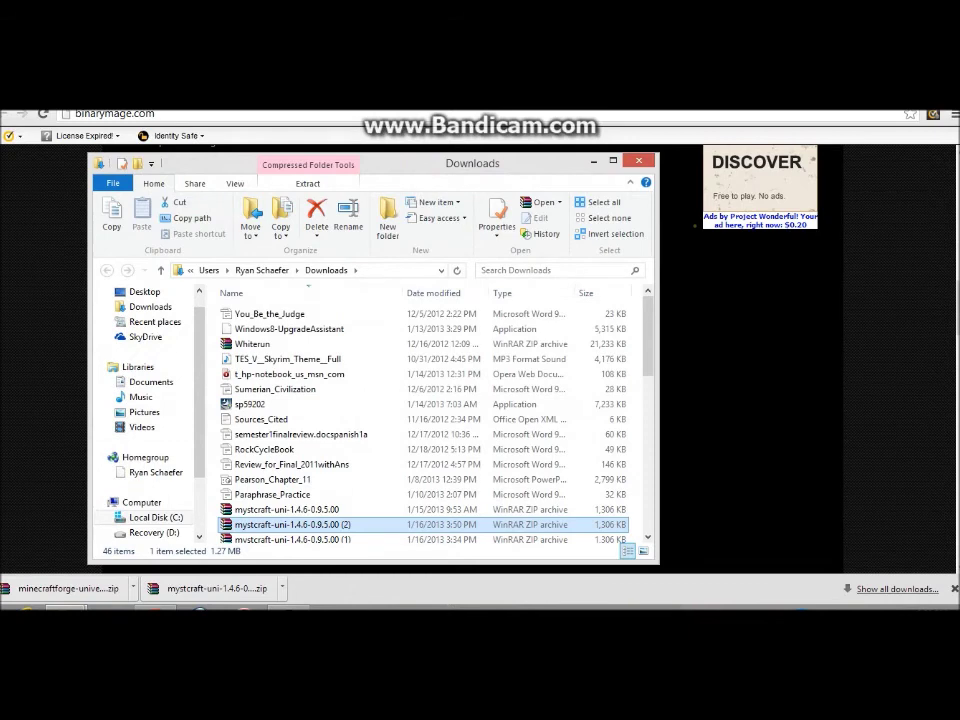
pyautogui.click(904, 93)
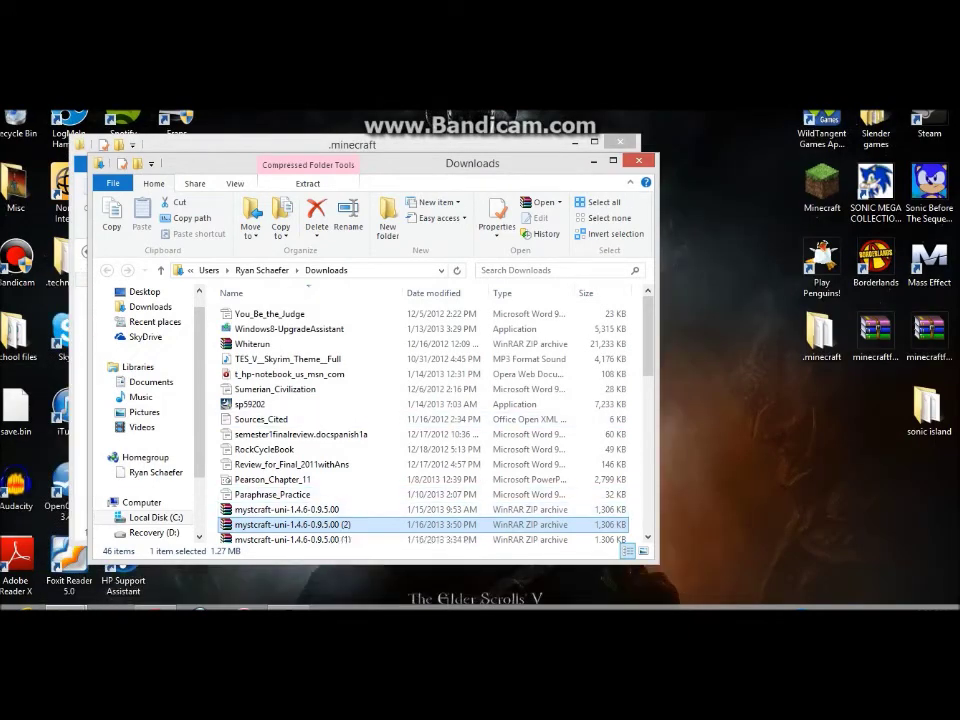
# Move minecraftforge-universal-1.4.7-6.6.0.499 (1) and mystcraft-uni-1.4.6-0.9.5.00 (1) from the Downloads folder to the desktop.
pyautogui.moveTo(345, 525); pyautogui.dragTo(405, 520)
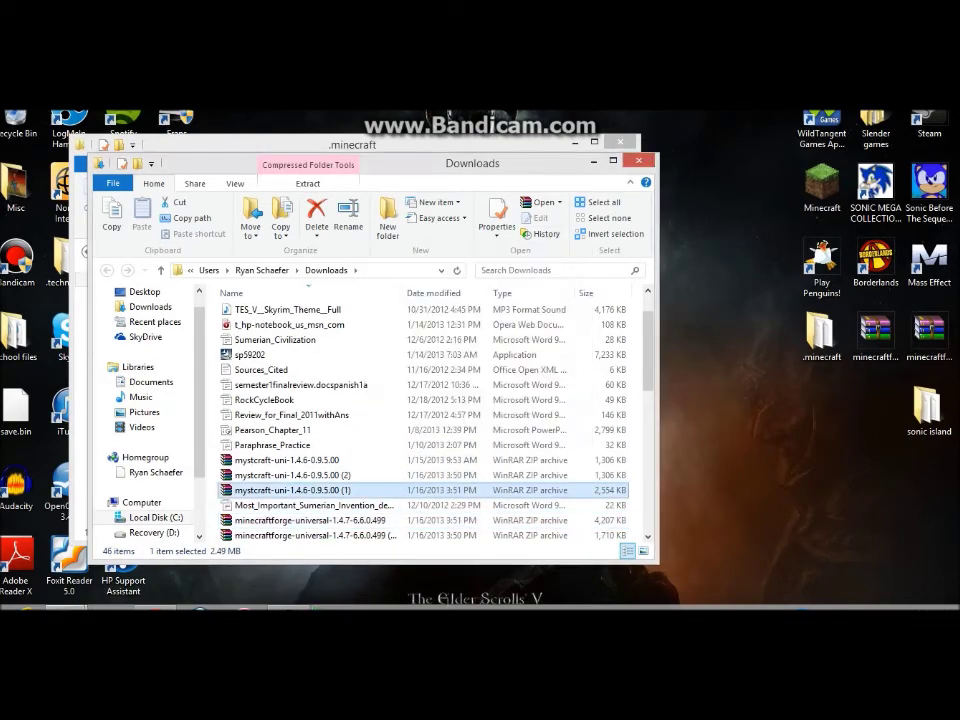
pyautogui.moveTo(472, 163); pyautogui.dragTo(496, 129)
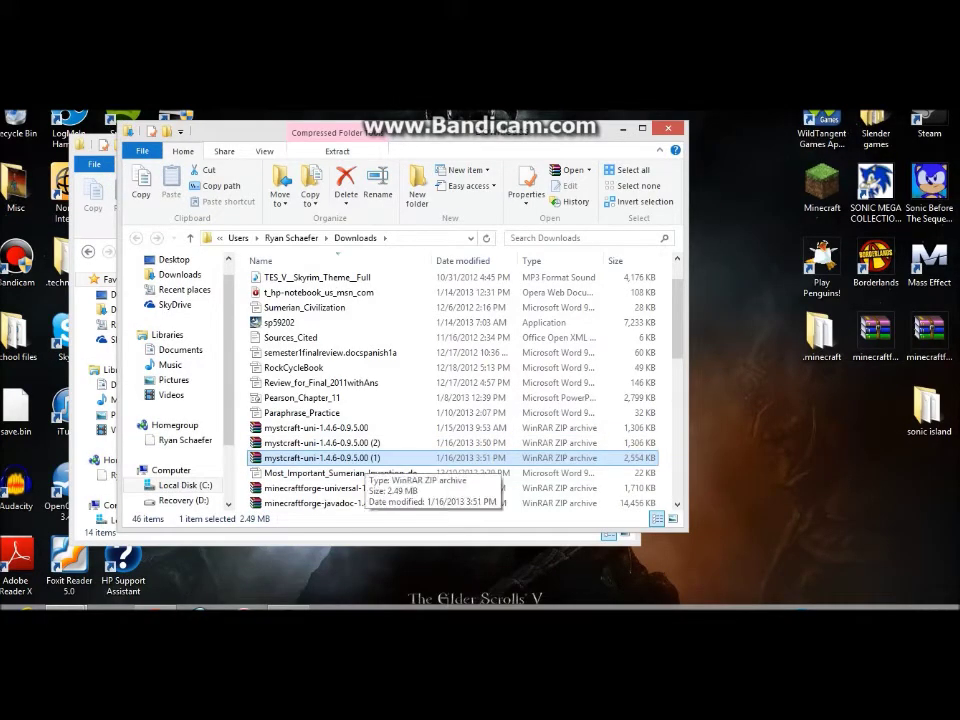
pyautogui.click(360, 488)
pyautogui.moveTo(330, 488); pyautogui.dragTo(782, 455)
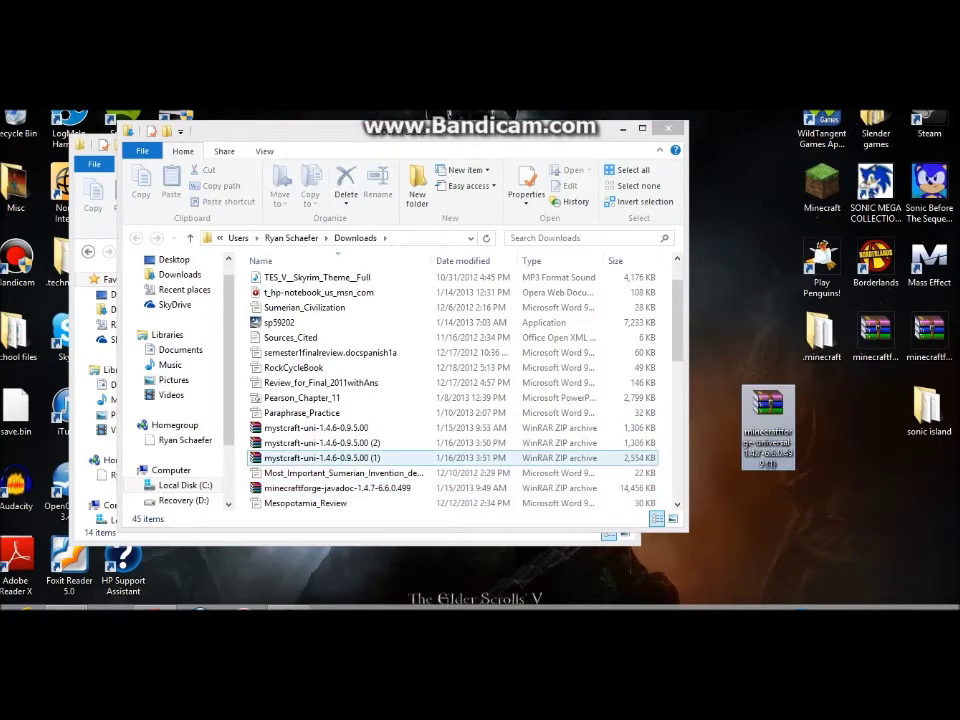
pyautogui.moveTo(330, 457); pyautogui.dragTo(772, 340)
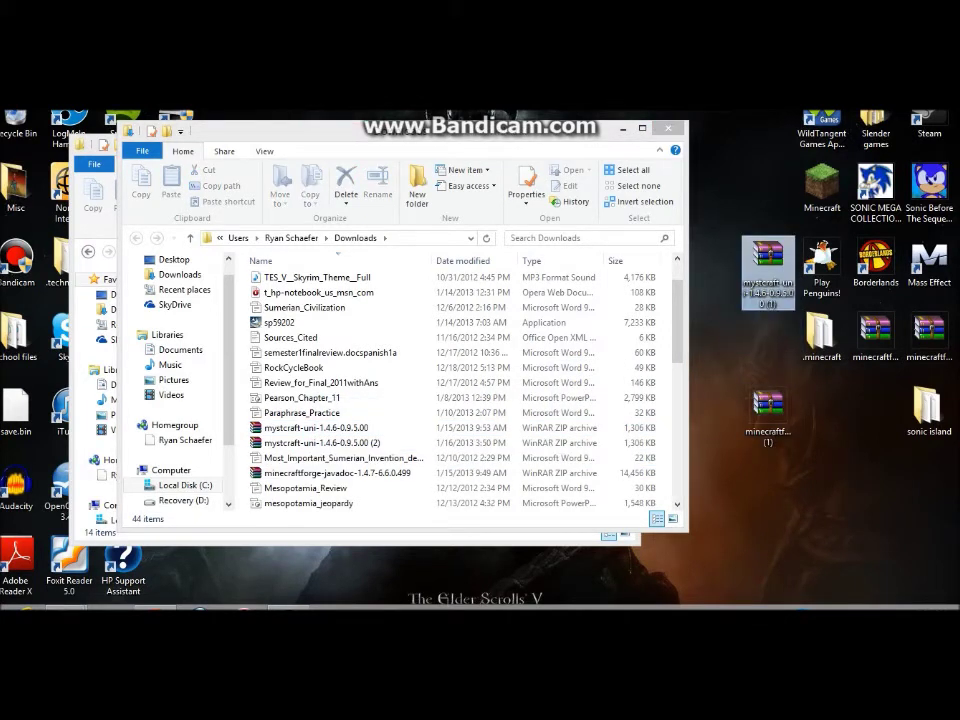
# Close the Downloads window and open the bin folder inside .minecraft.
pyautogui.moveTo(500, 131); pyautogui.dragTo(499, 181)
pyautogui.click(668, 179)
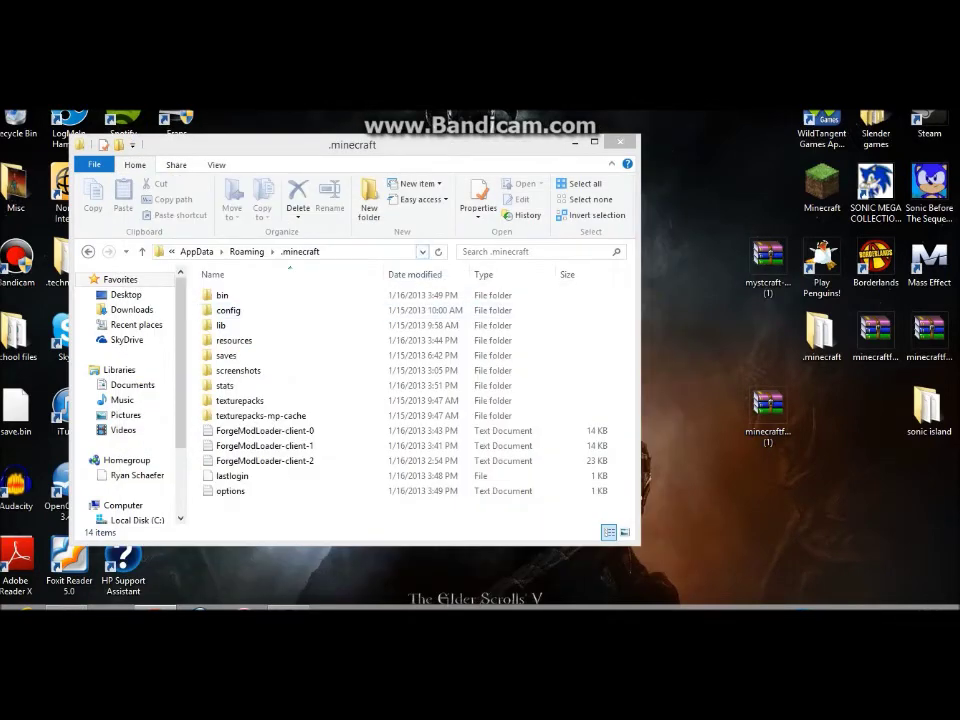
pyautogui.click(238, 370)
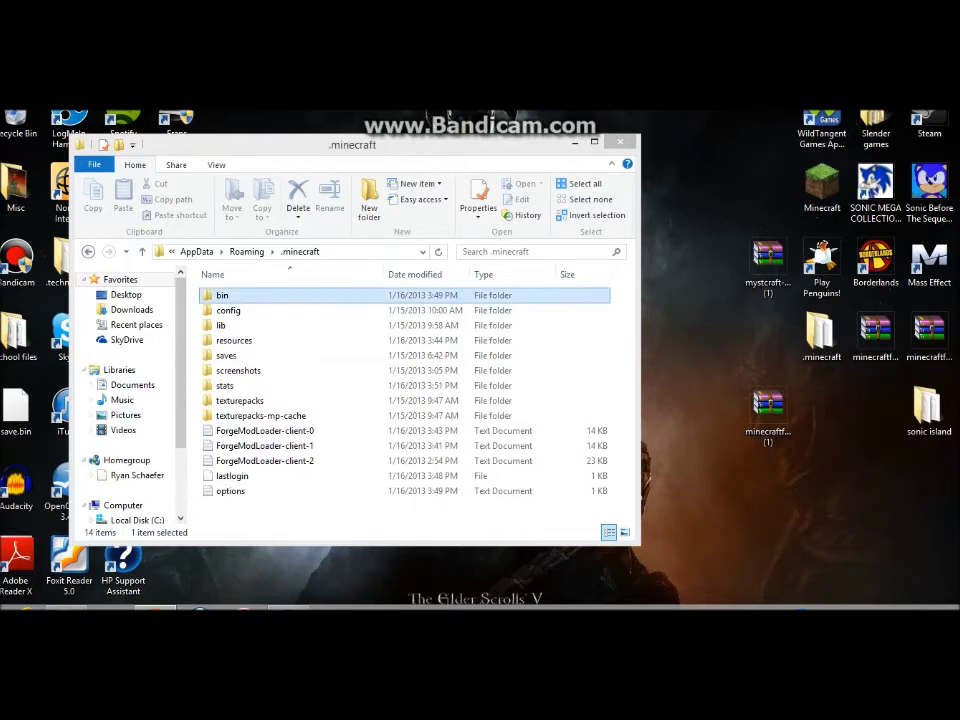
pyautogui.doubleClick(223, 295)
pyautogui.press('Down')
pyautogui.press('Down')
pyautogui.press('Down')
pyautogui.press('Down')
pyautogui.press('Down')
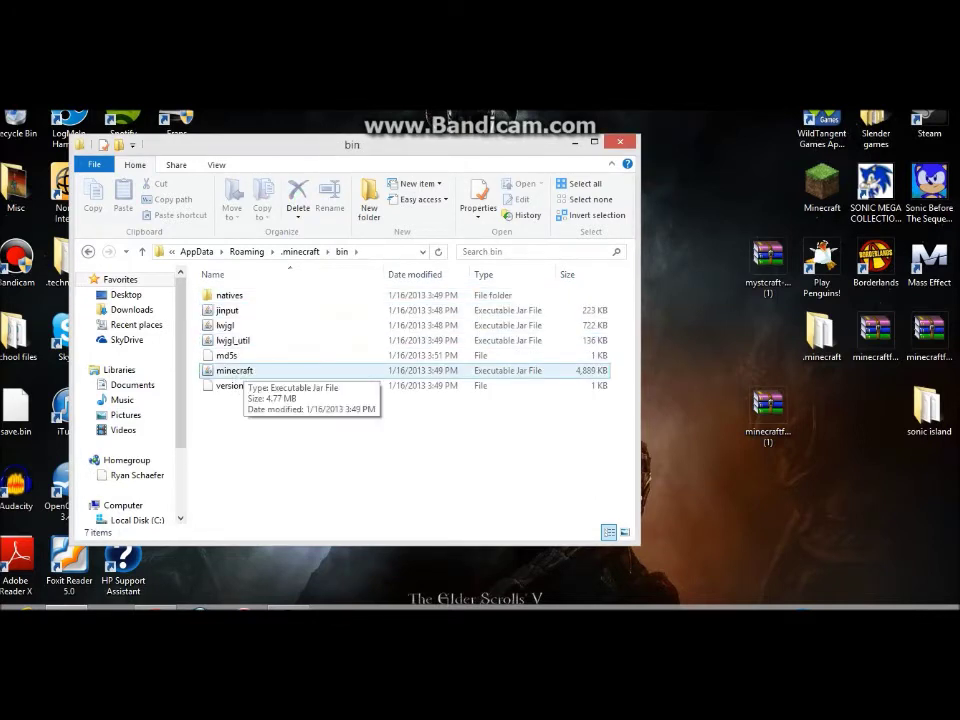
# Open the minecraft jar file from the bin folder with WinRAR archiver and dismiss the licence reminder.
pyautogui.rightClick(244, 371)
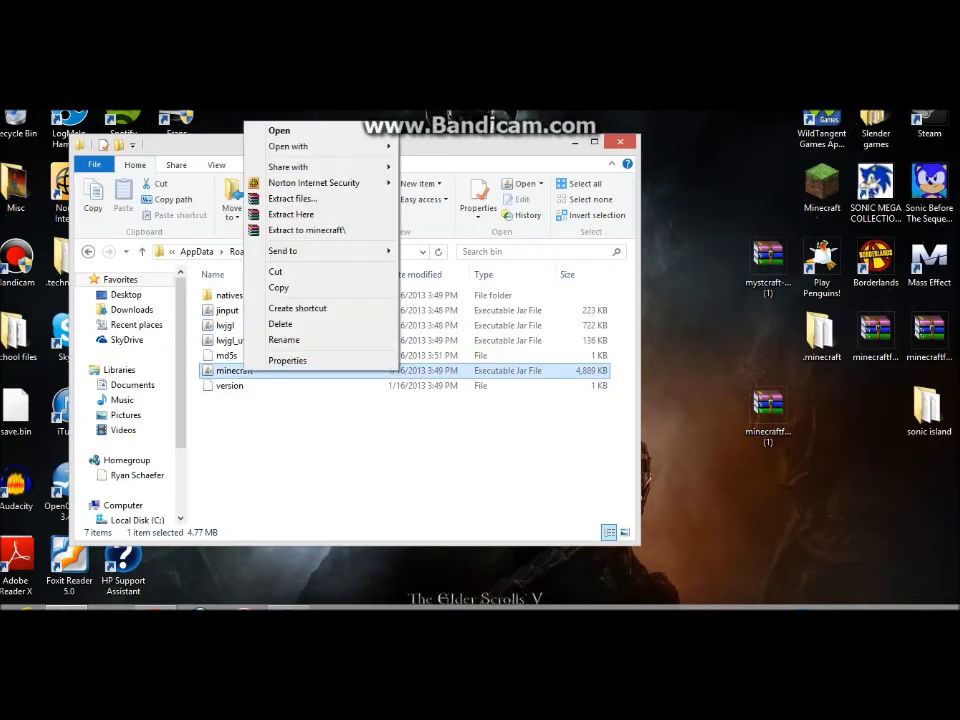
pyautogui.moveTo(290, 147)
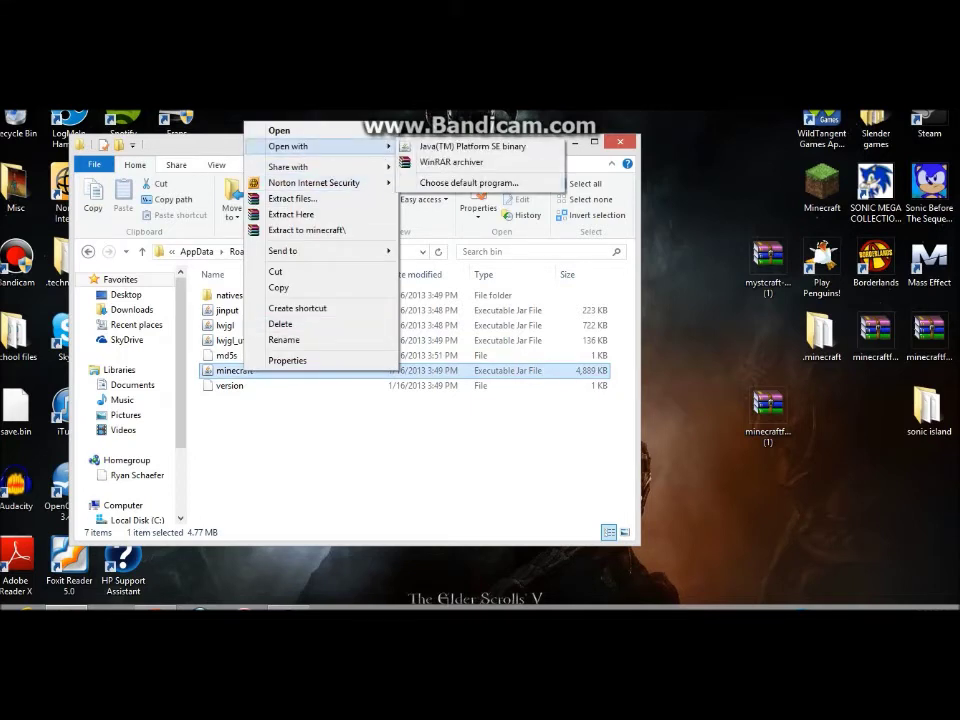
pyautogui.click(452, 162)
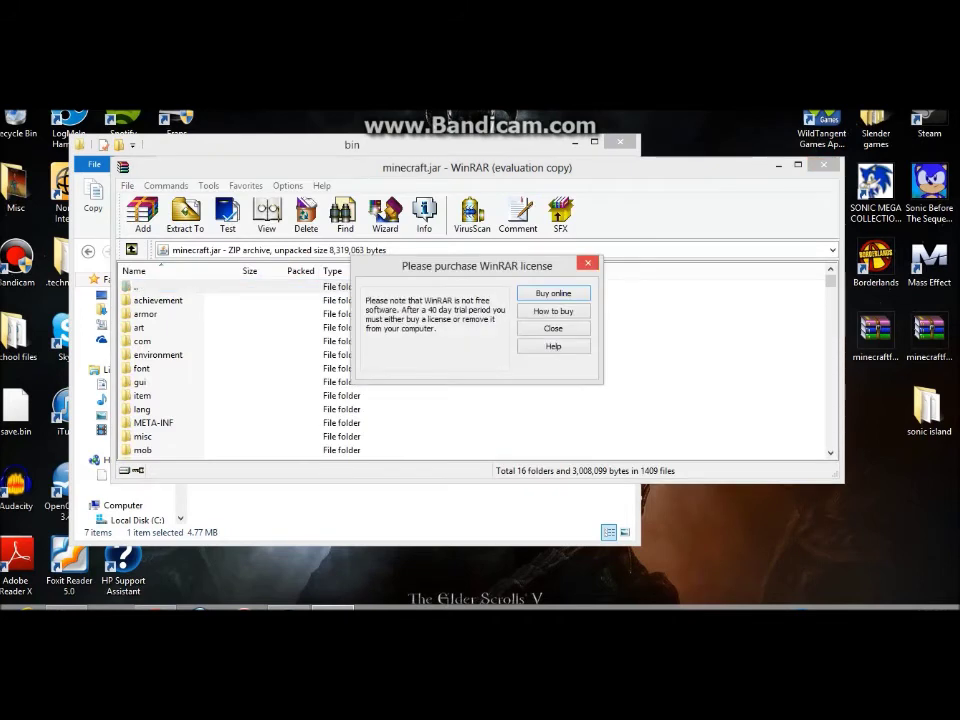
pyautogui.press('Escape')
pyautogui.moveTo(475, 157); pyautogui.dragTo(394, 147)
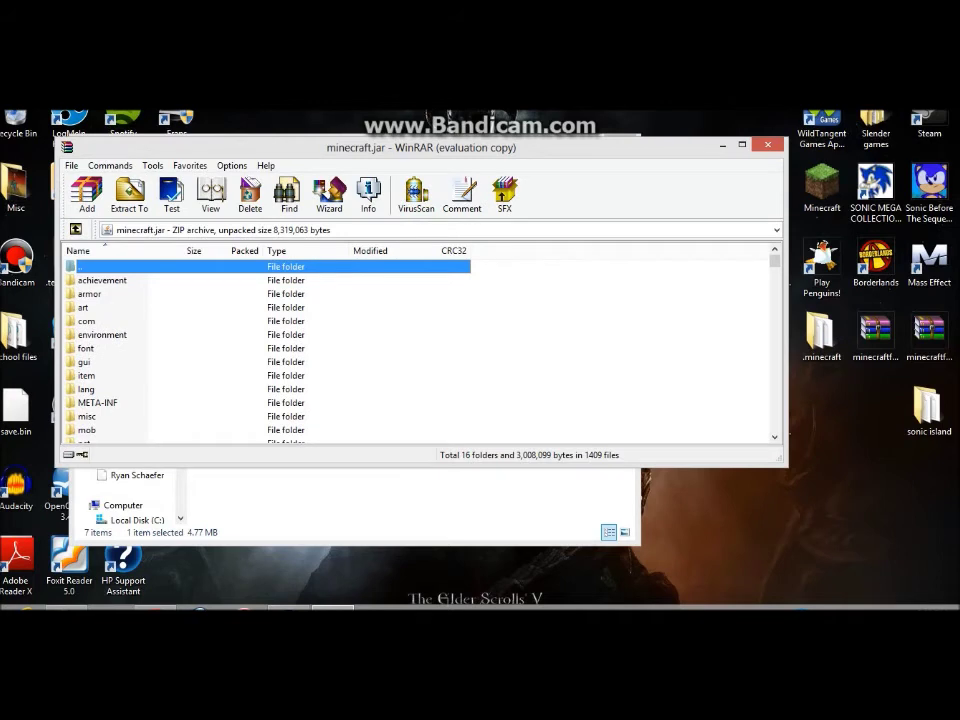
# Delete the META-INF folder from minecraft.jar and confirm the deletion.
pyautogui.click(98, 402)
pyautogui.rightClick(108, 401)
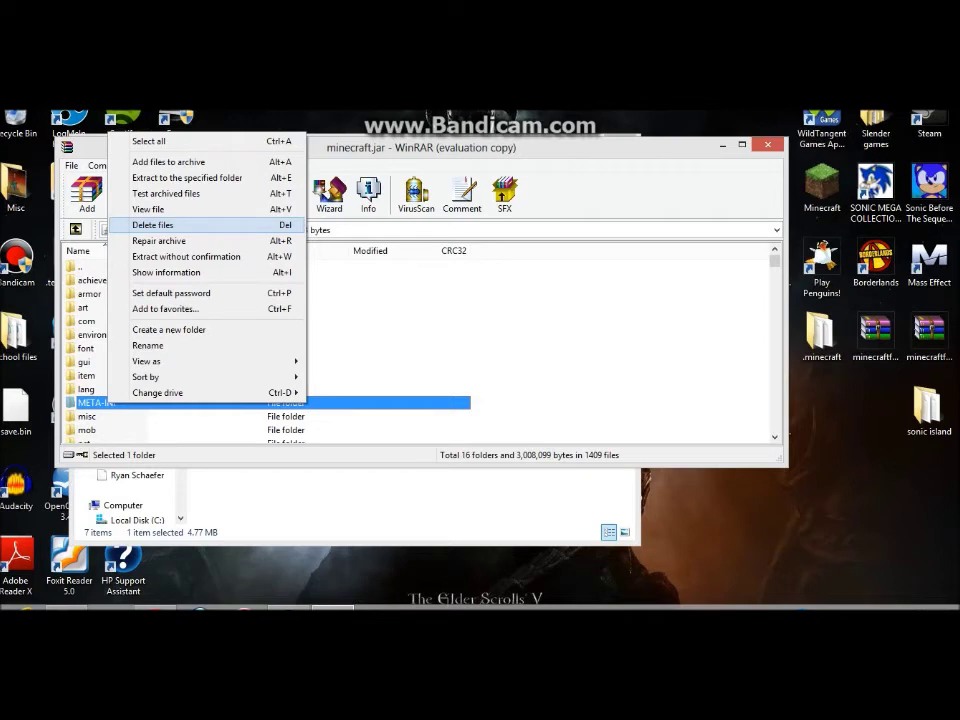
pyautogui.click(152, 224)
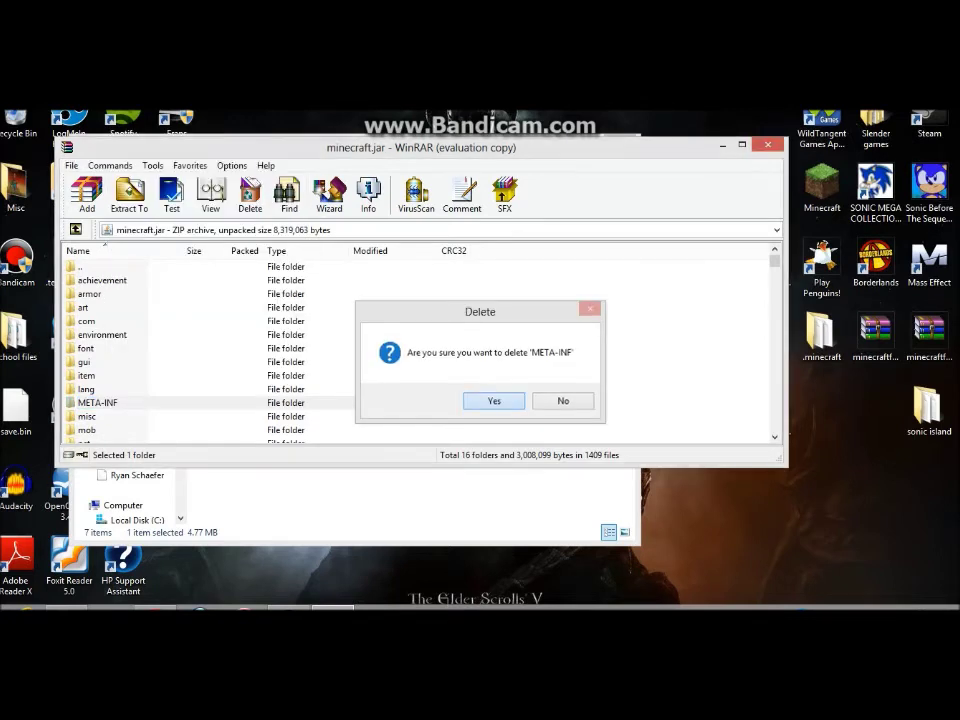
pyautogui.press('Return')
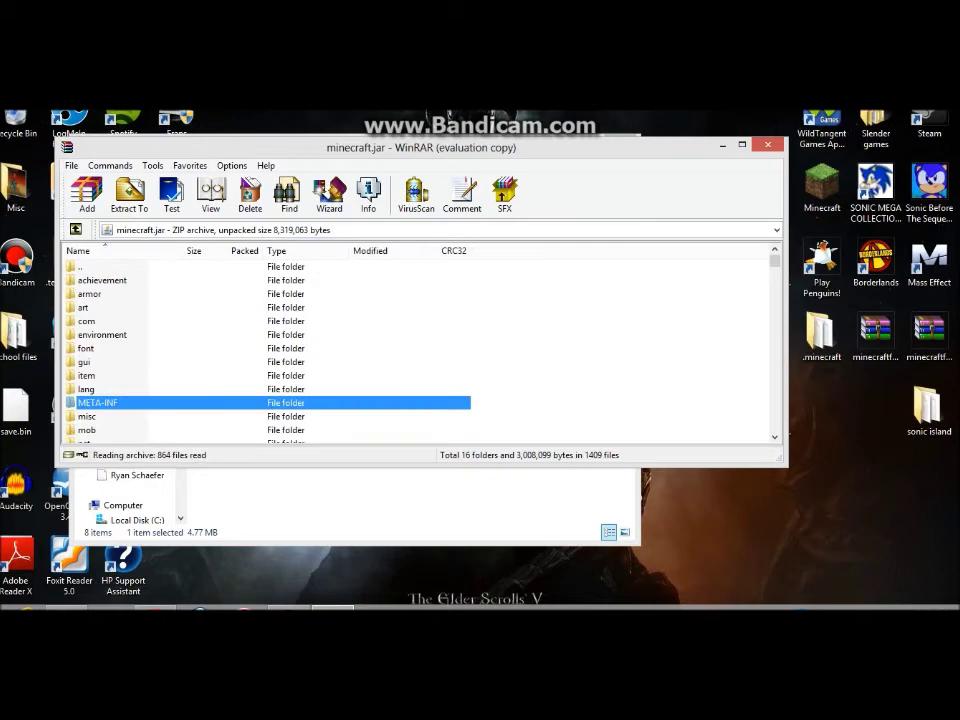
# Move the minecraft.jar window clear of the desktop icons and open minecraftforge-universal-1.4.7-6.6.0.499 (1).zip, dismissing the licence reminder.
pyautogui.moveTo(580, 147); pyautogui.dragTo(509, 142)
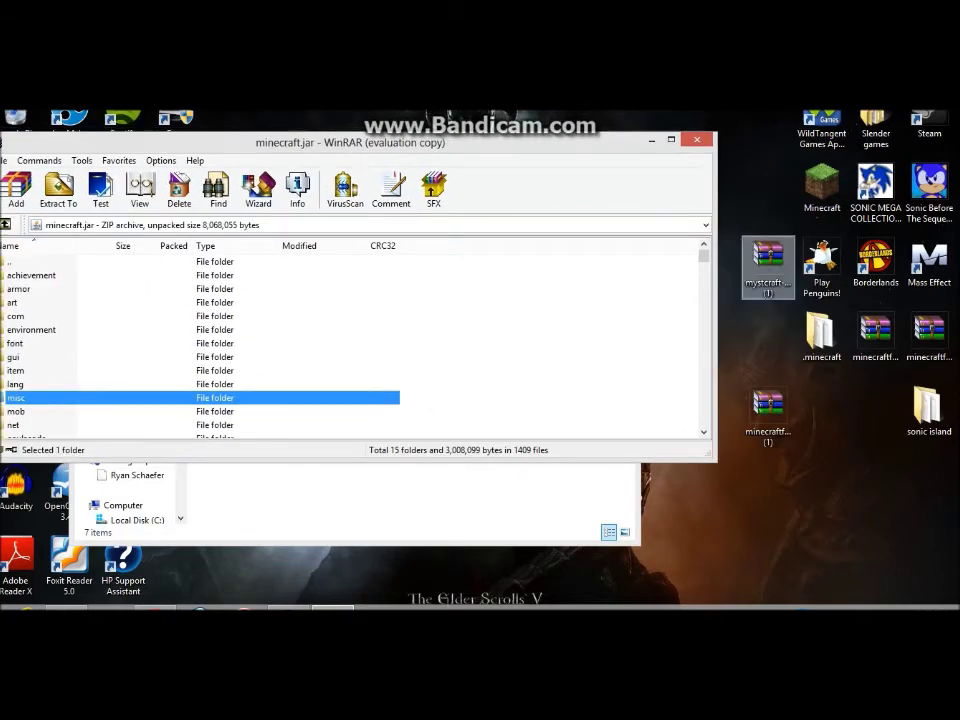
pyautogui.doubleClick(768, 412)
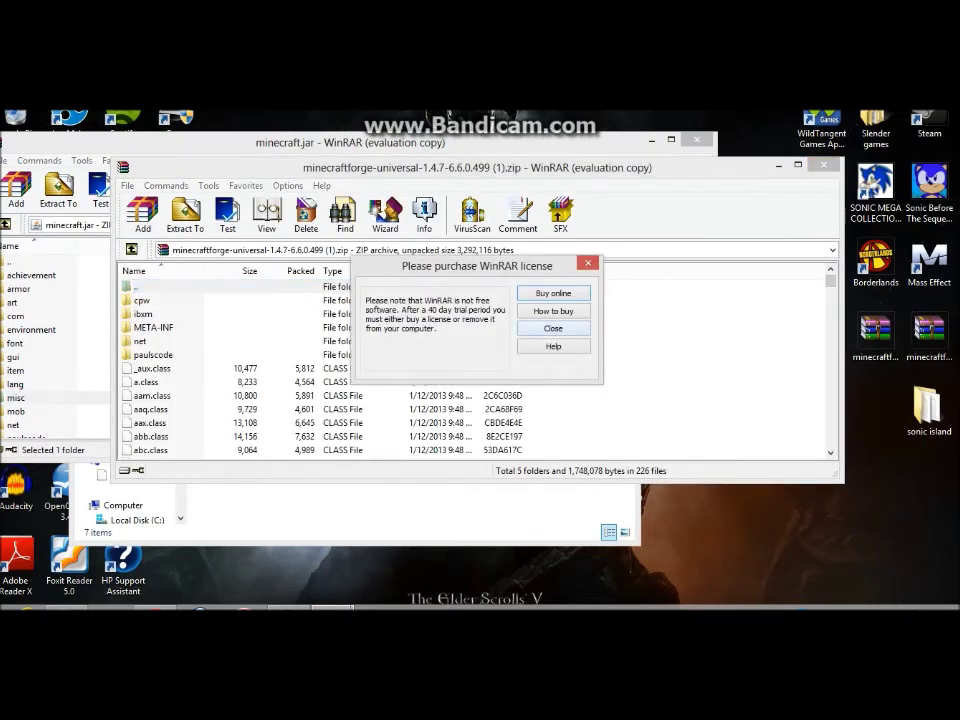
pyautogui.click(553, 328)
# Add all folders and files of the Forge archive to minecraft.jar in ZIP format with the add and replace files mode.
pyautogui.moveTo(830, 281); pyautogui.dragTo(830, 287)
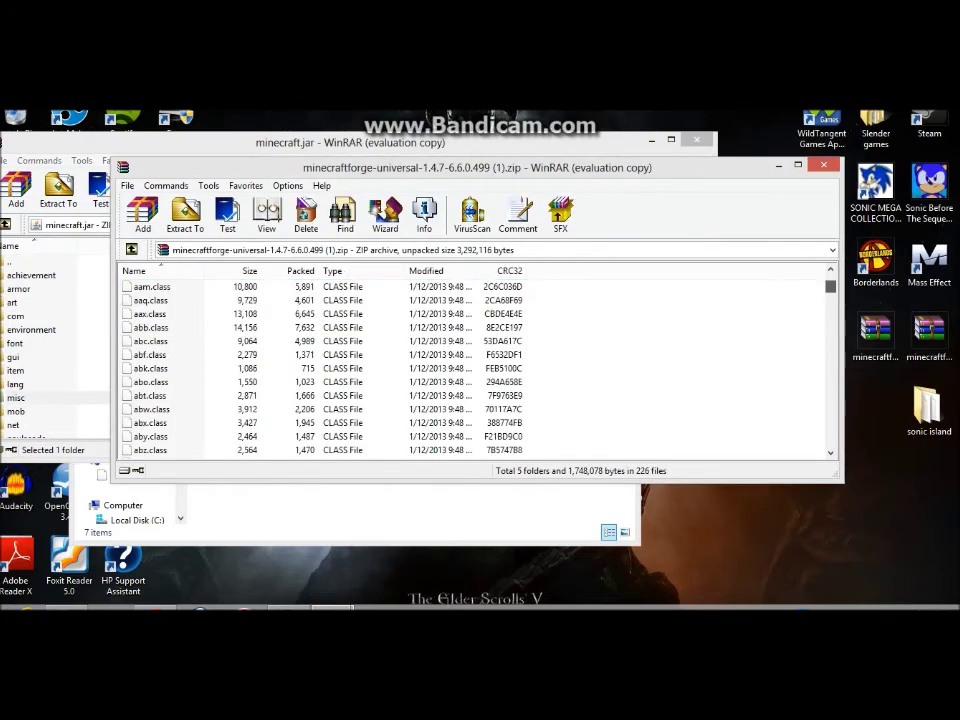
pyautogui.press('End')
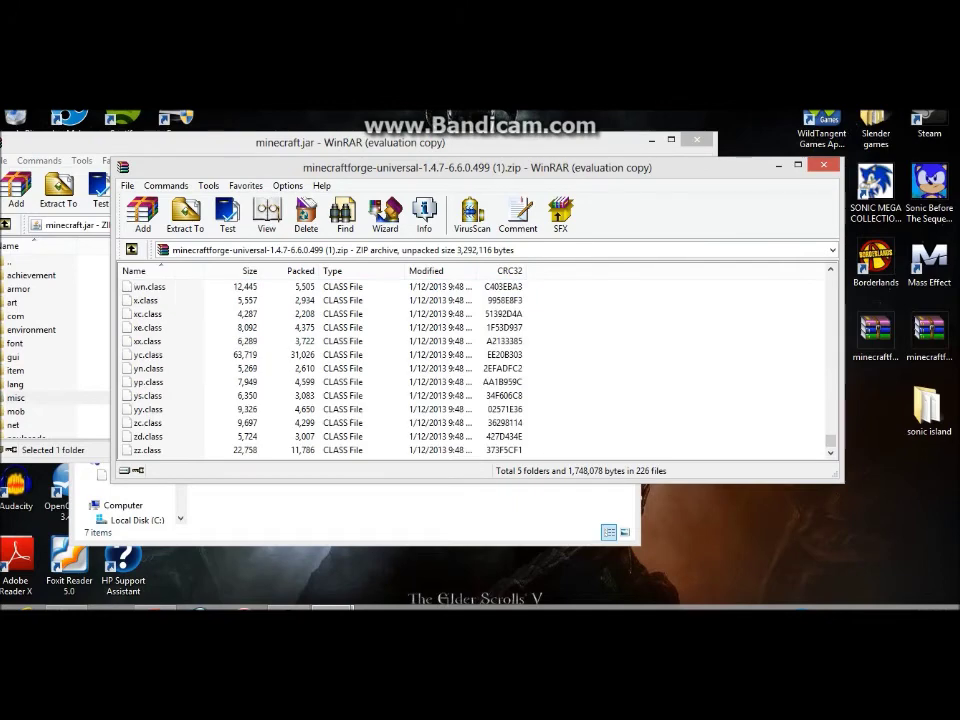
pyautogui.moveTo(555, 455); pyautogui.dragTo(400, 235)
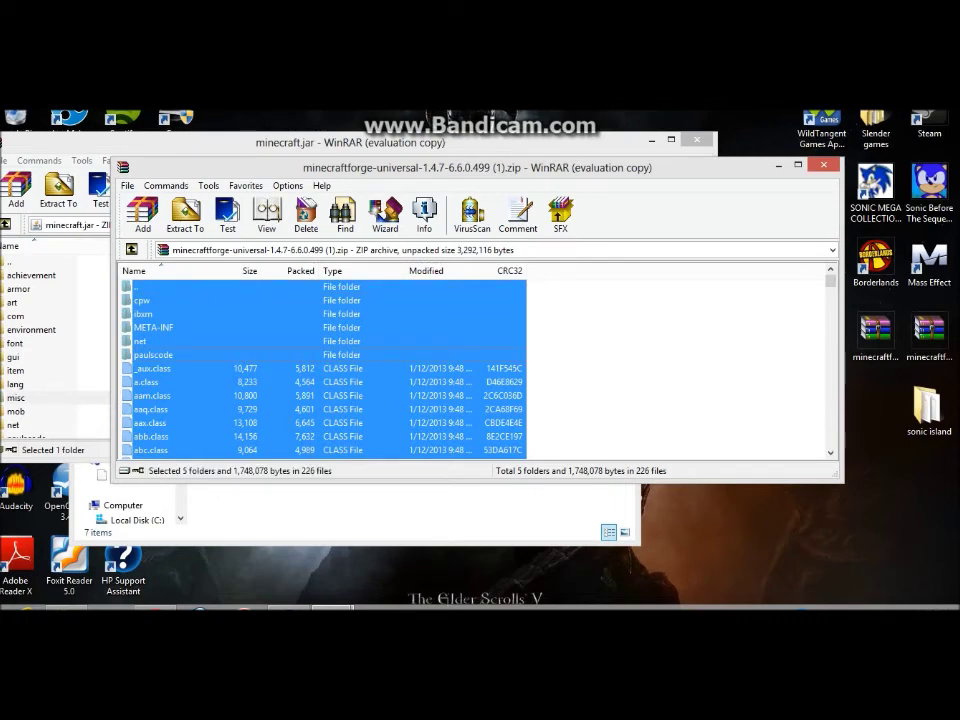
pyautogui.hotkey('ctrl', 'c')
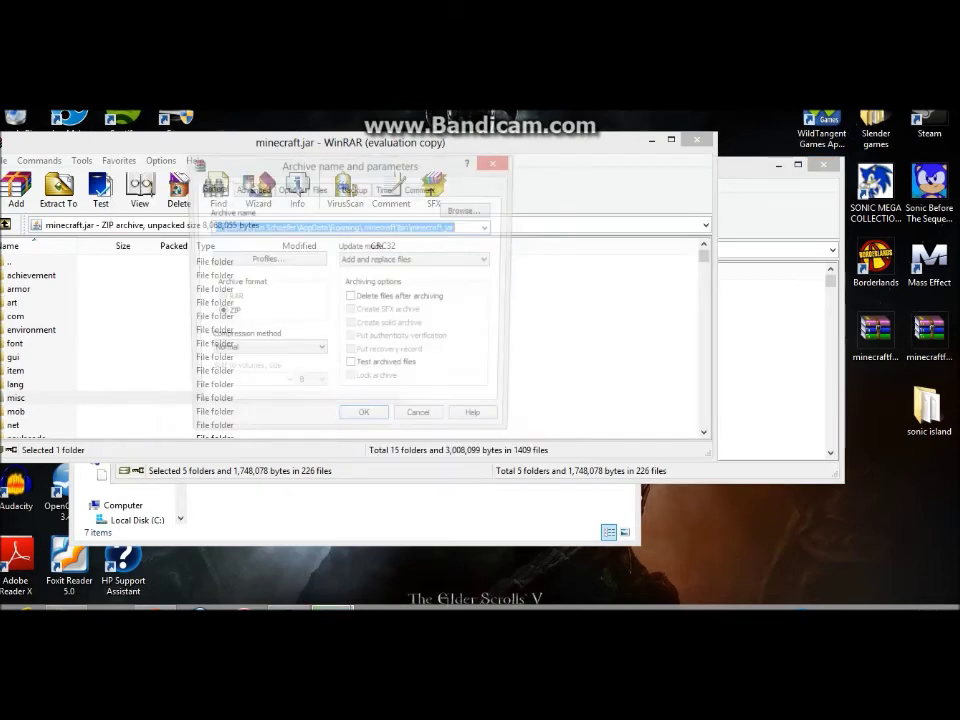
pyautogui.press('Return')
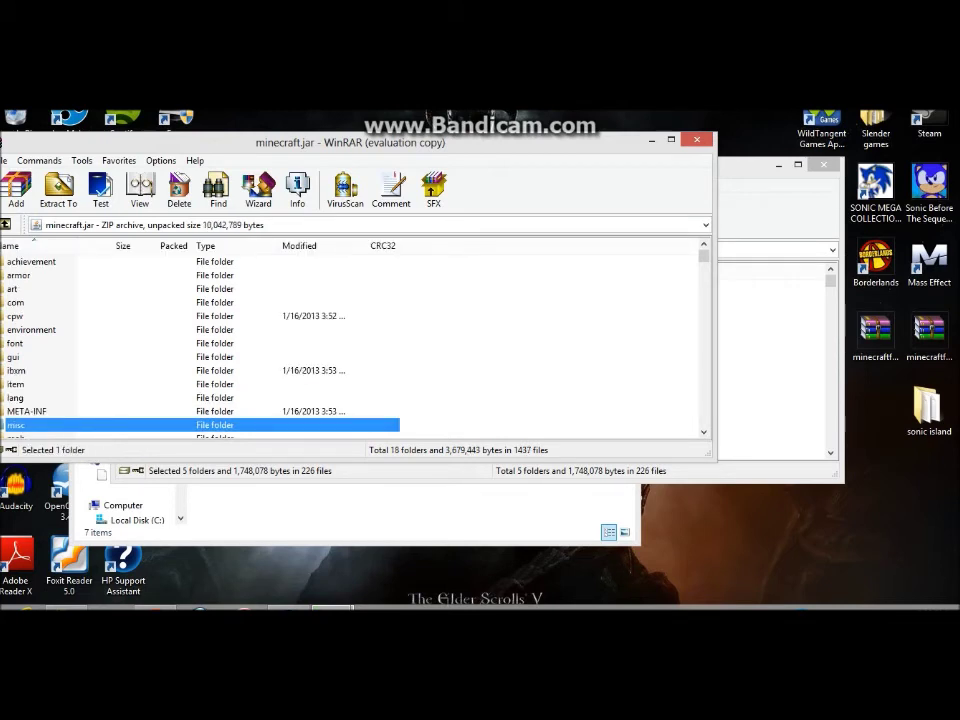
pyautogui.rightClick(38, 410)
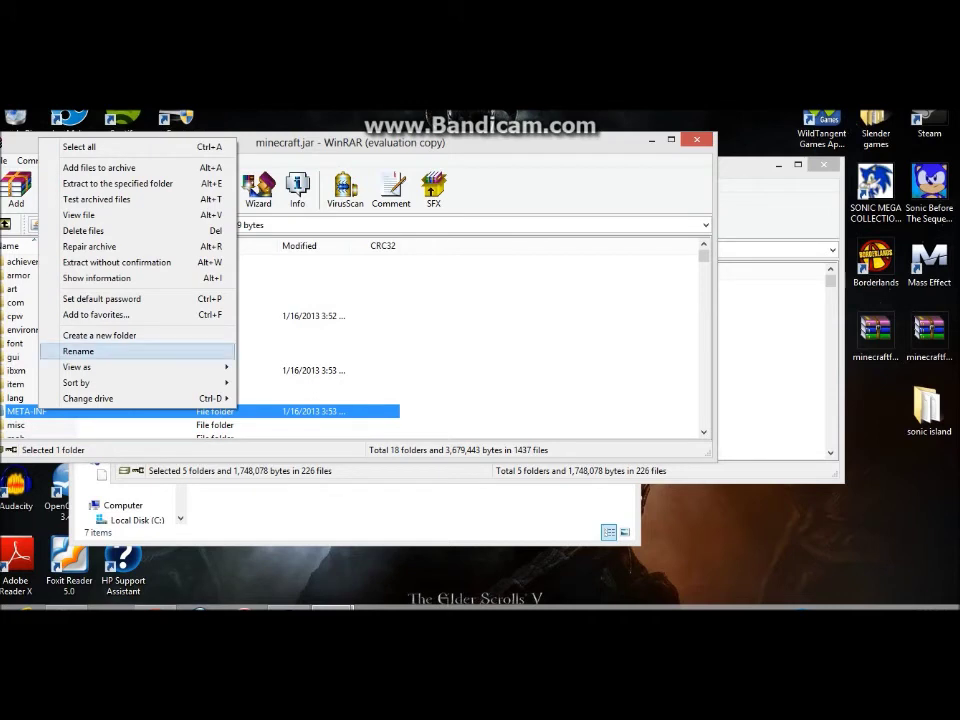
pyautogui.click(480, 345)
pyautogui.click(480, 345)
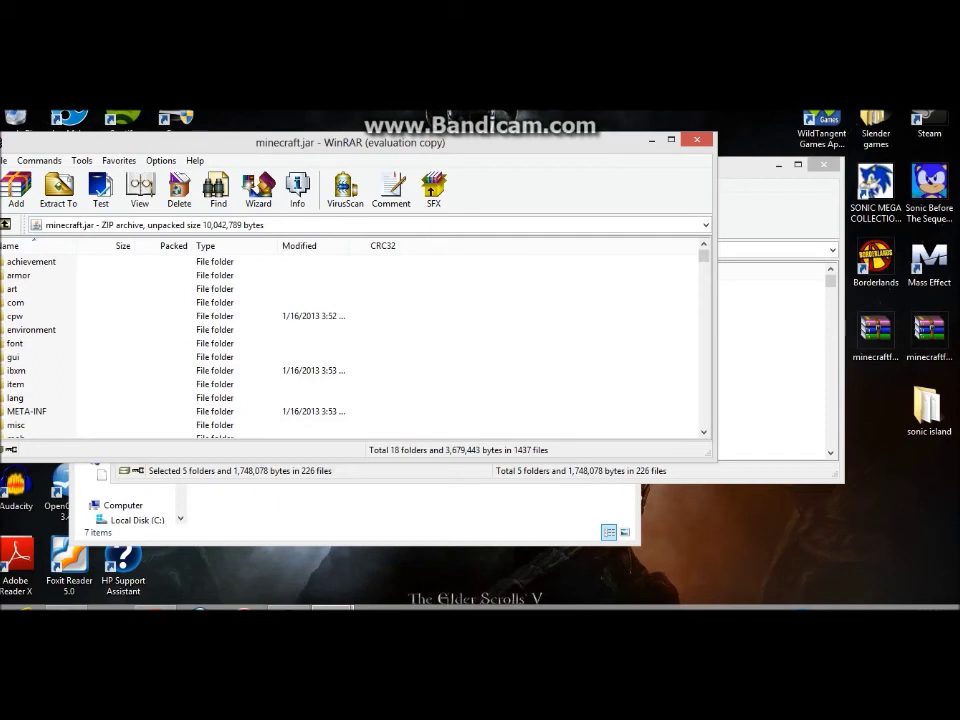
# Close the minecraft.jar and Forge archive windows and go back from bin to the .minecraft folder.
pyautogui.click(697, 140)
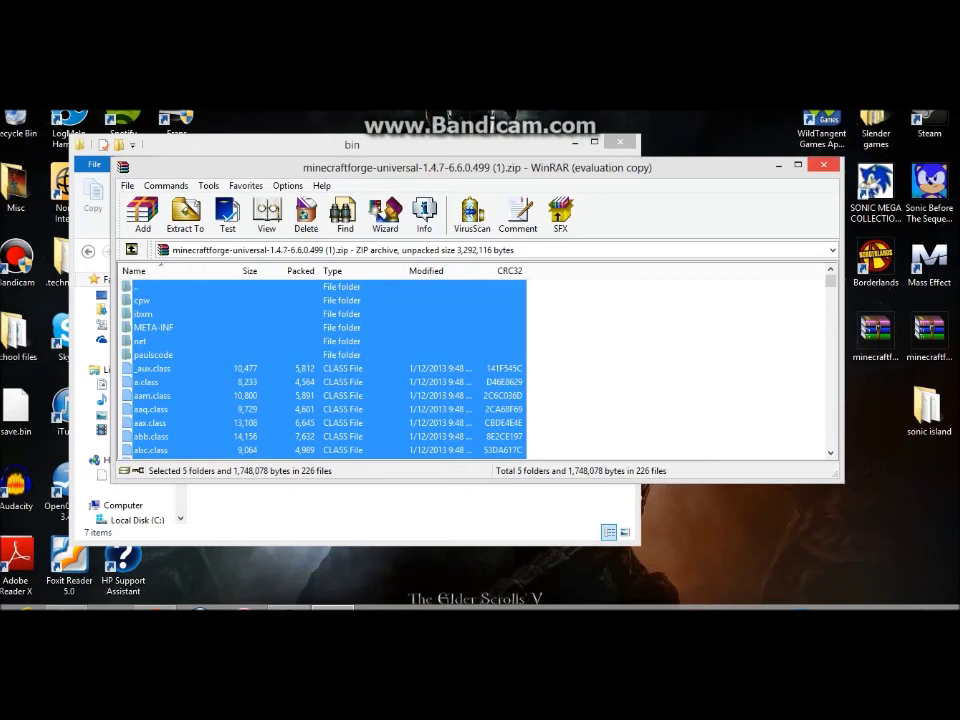
pyautogui.hotkey('alt', 'F4')
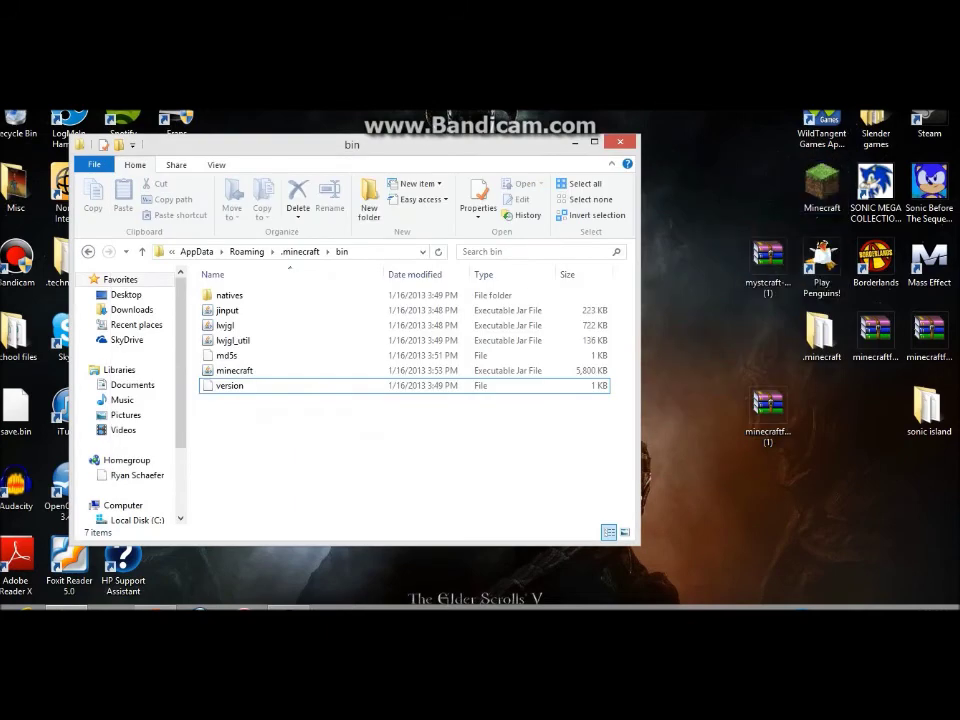
pyautogui.click(88, 251)
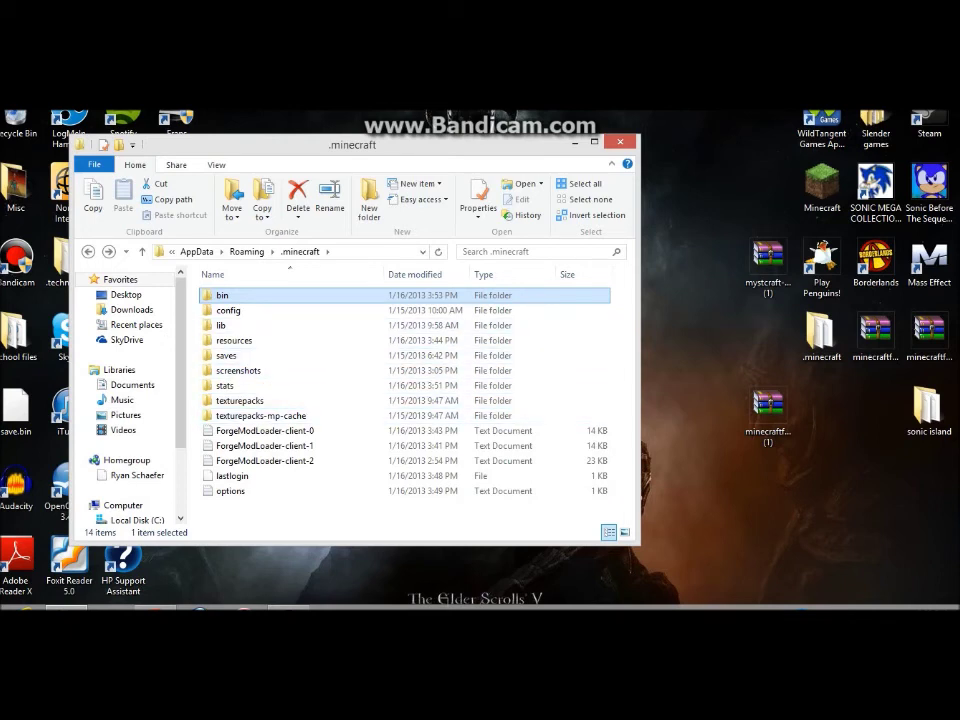
# Create a new folder named mods in the .minecraft folder.
pyautogui.rightClick(195, 352)
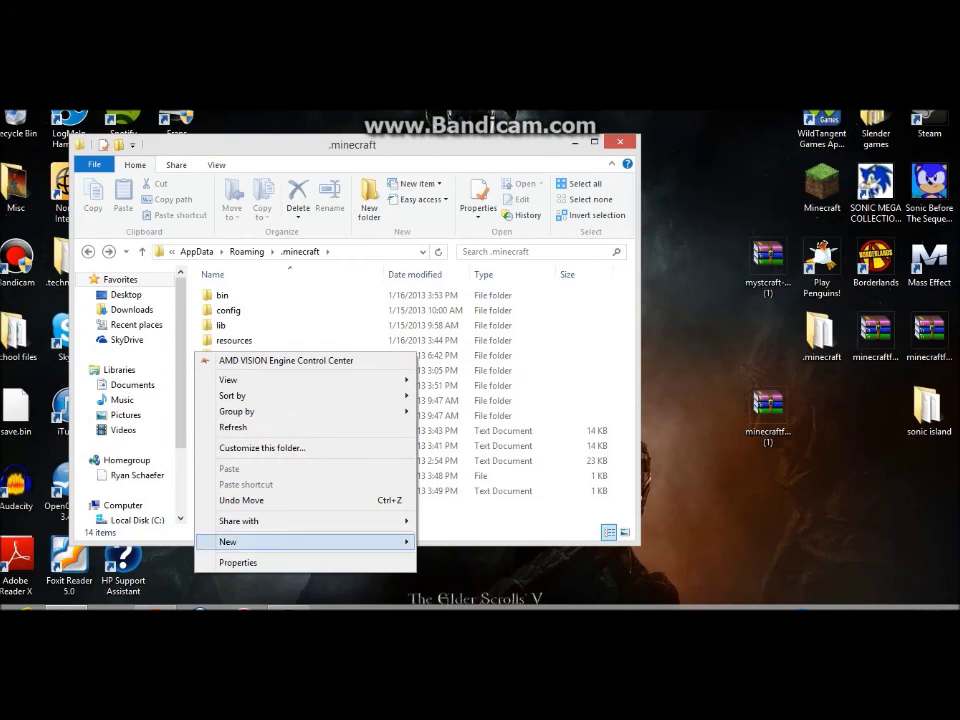
pyautogui.moveTo(300, 541)
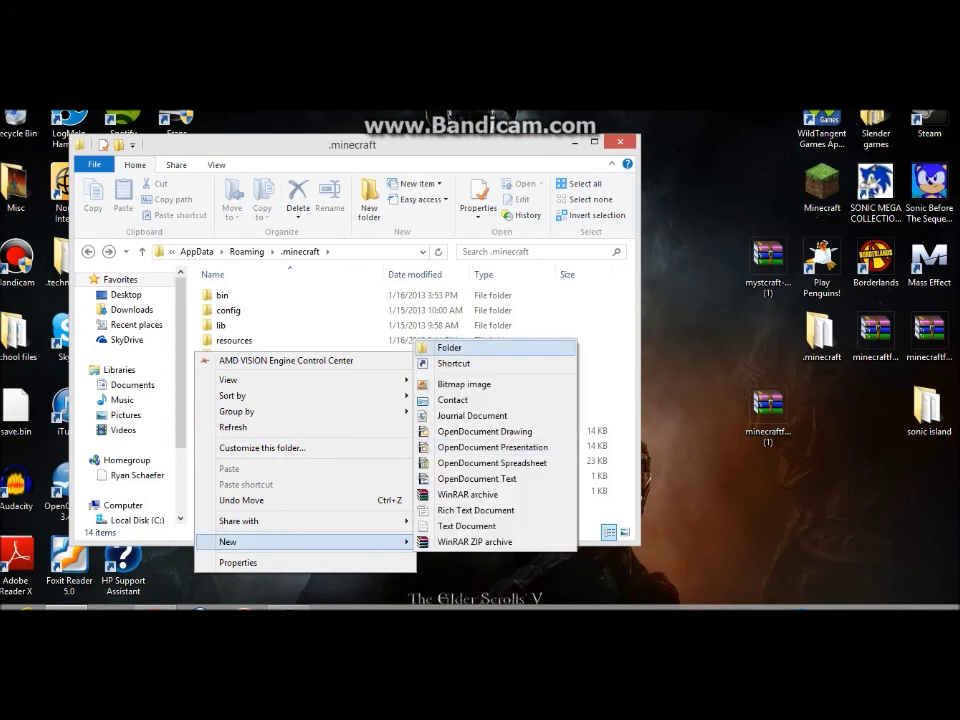
pyautogui.click(449, 347)
pyautogui.write('mods')
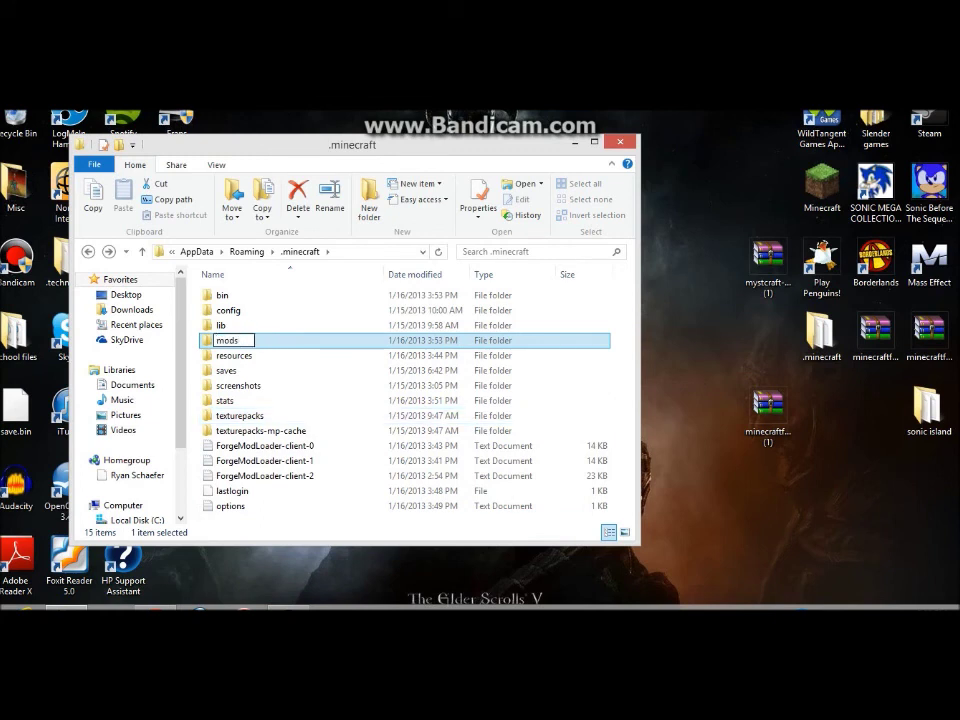
pyautogui.click(690, 385)
pyautogui.click(766, 258)
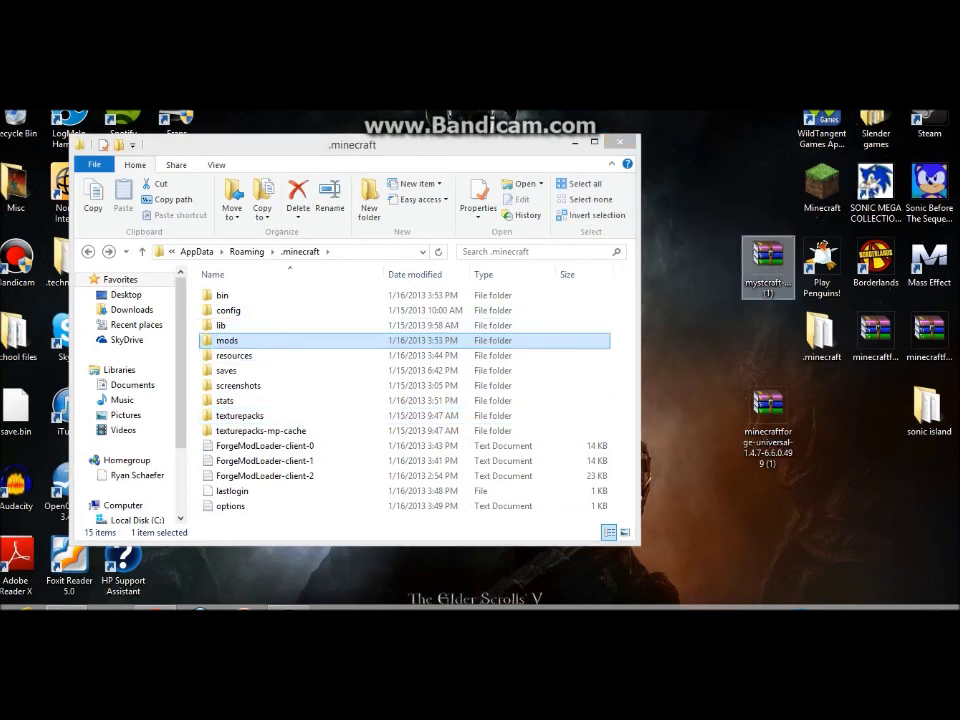
pyautogui.rightClick(749, 271)
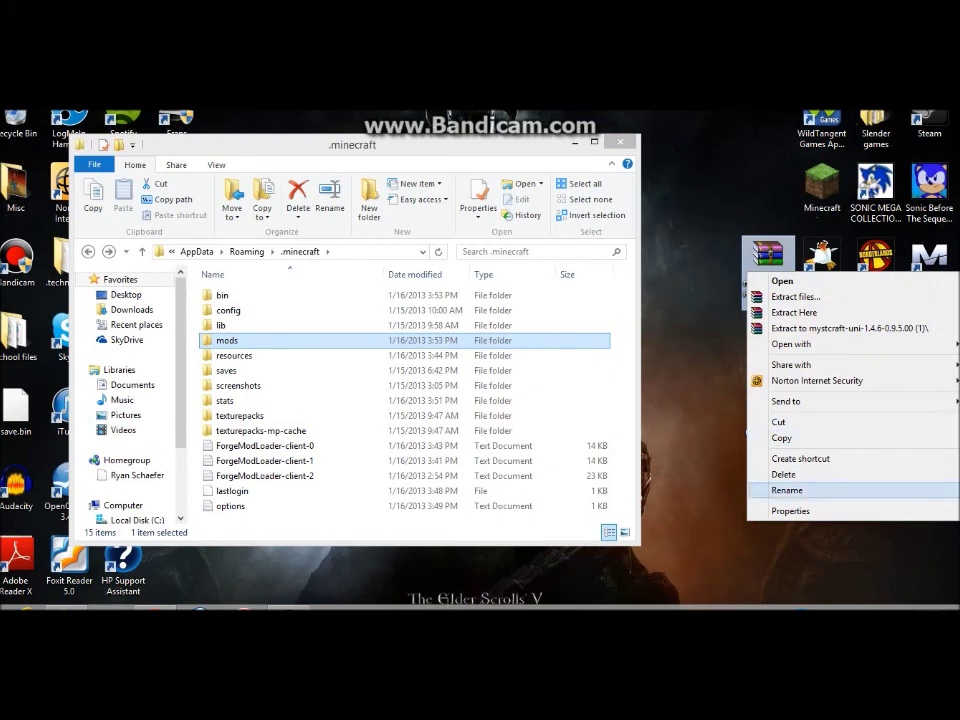
pyautogui.click(787, 490)
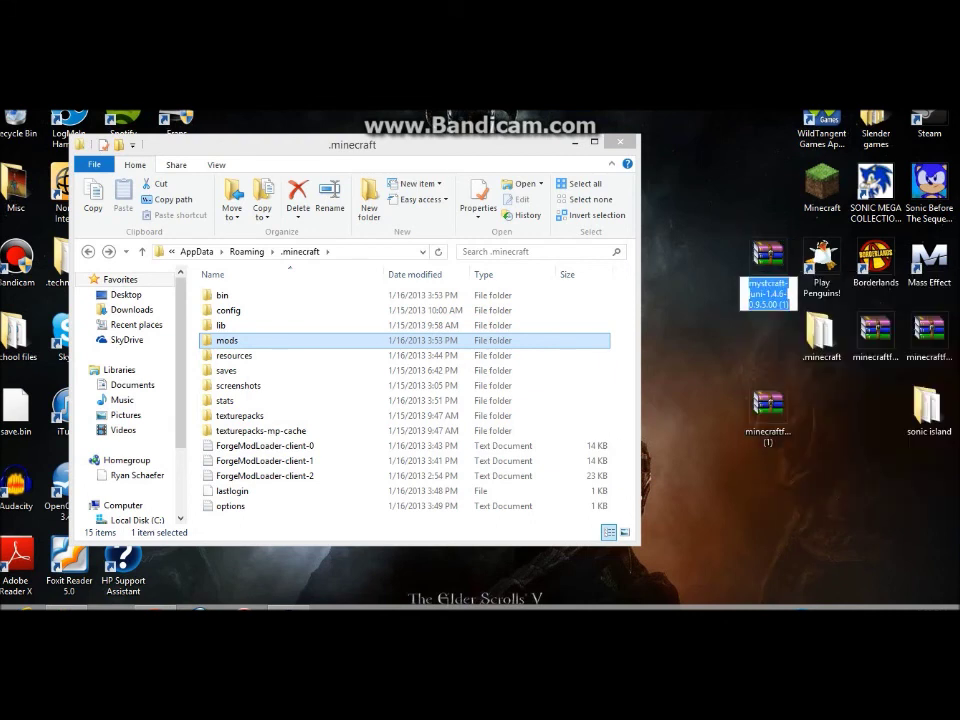
pyautogui.press('BackSpace')
pyautogui.press('Return')
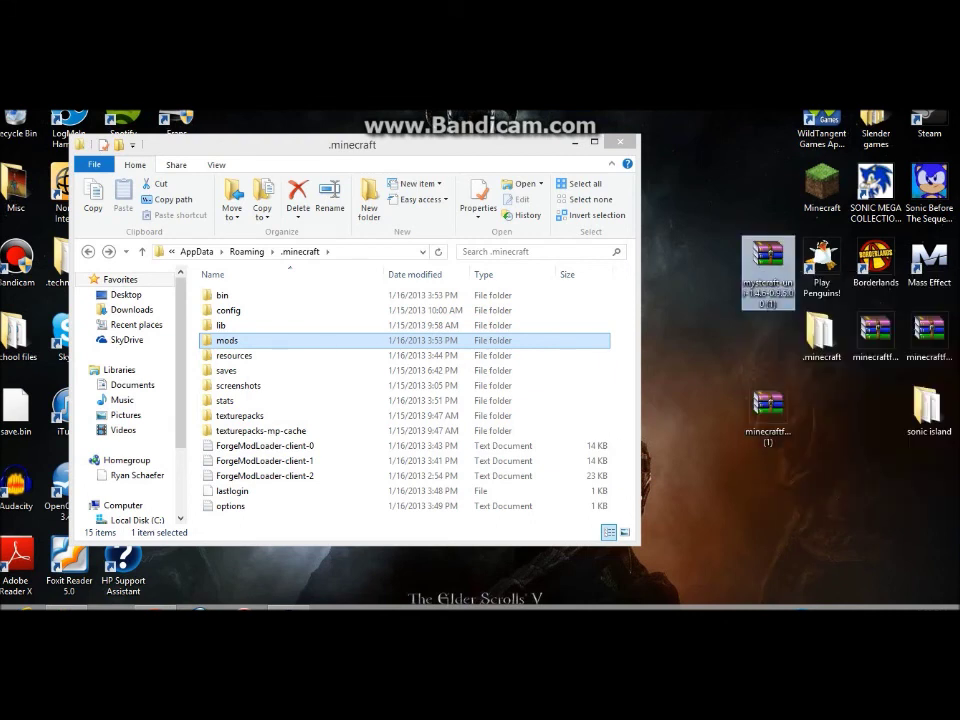
# Move the mystcraft-uni-1.4.6-0.9.5.00 (1) archive from the desktop into the mods folder and close the .minecraft window.
pyautogui.moveTo(768, 262); pyautogui.dragTo(284, 349)
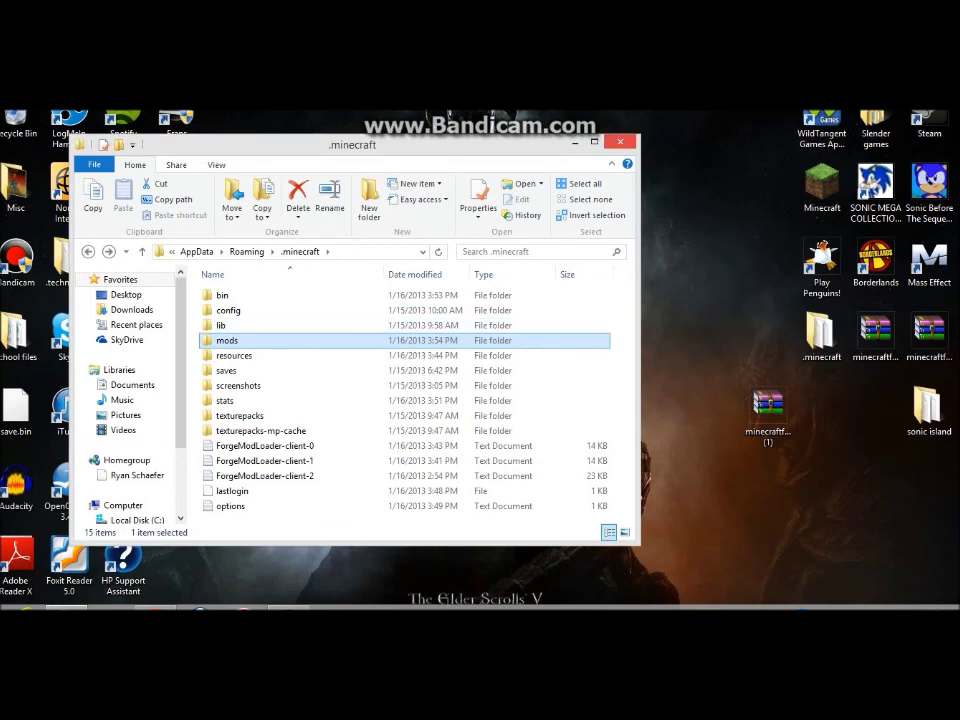
pyautogui.click(620, 142)
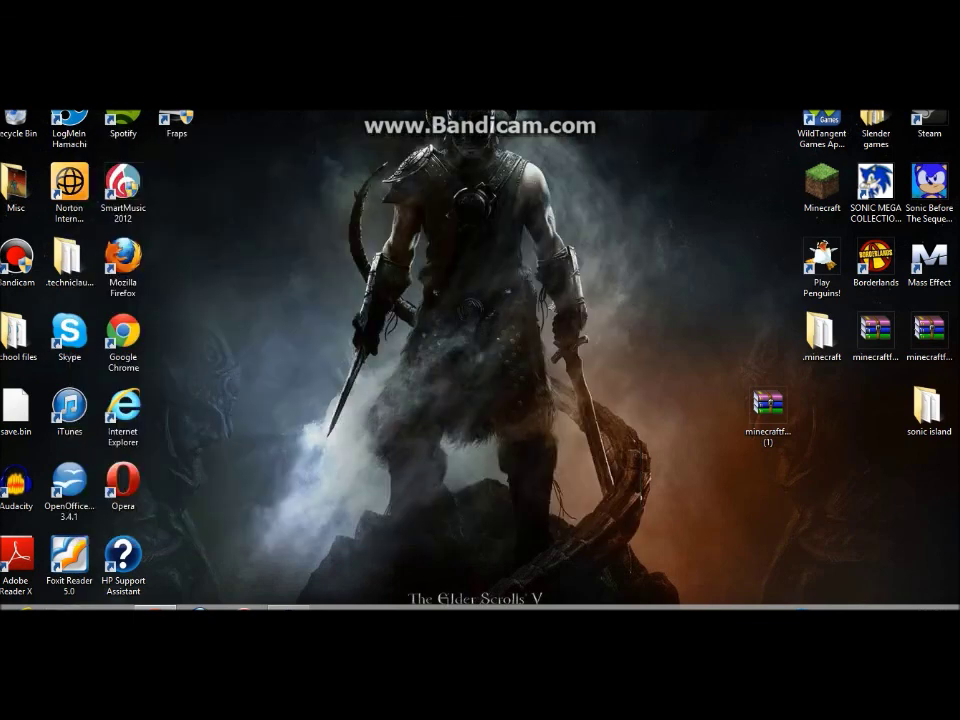